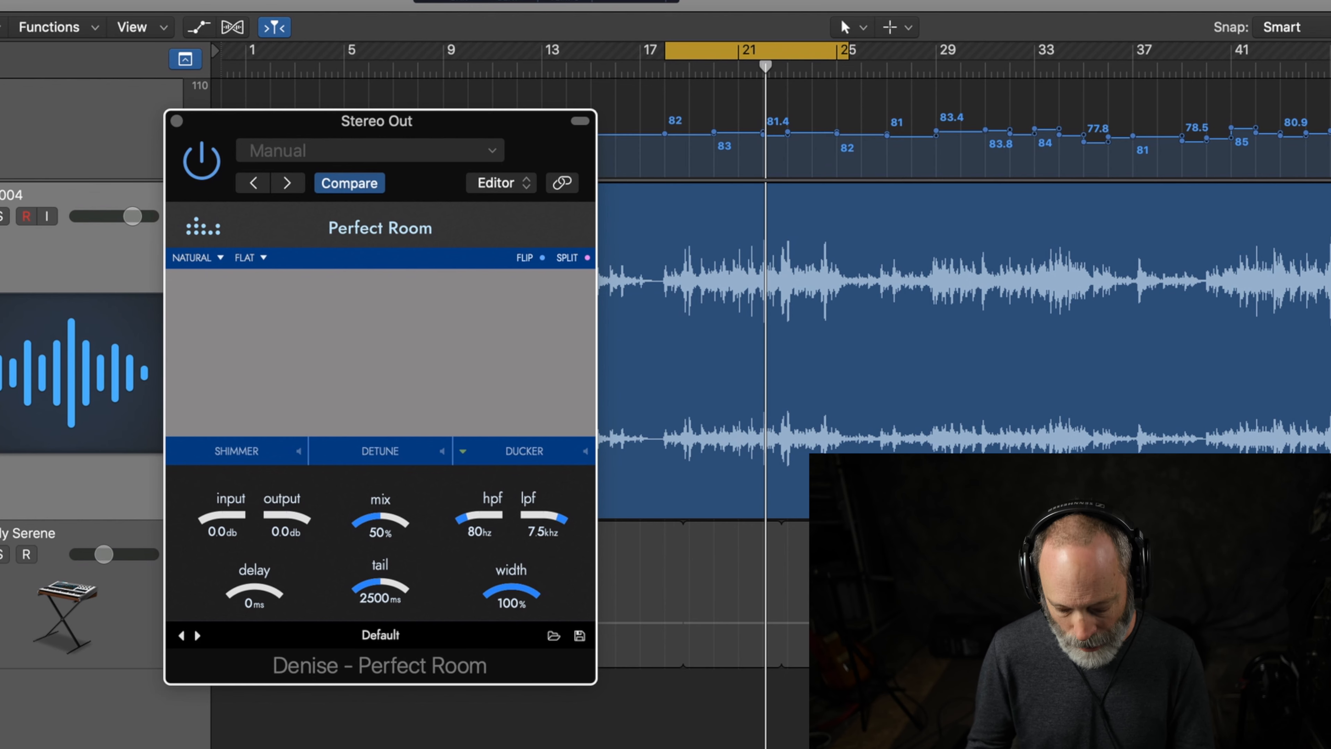
Audition the default Perfect Room reverb on the looped section and look over its tone, room shape and Shimmer options
key(space)
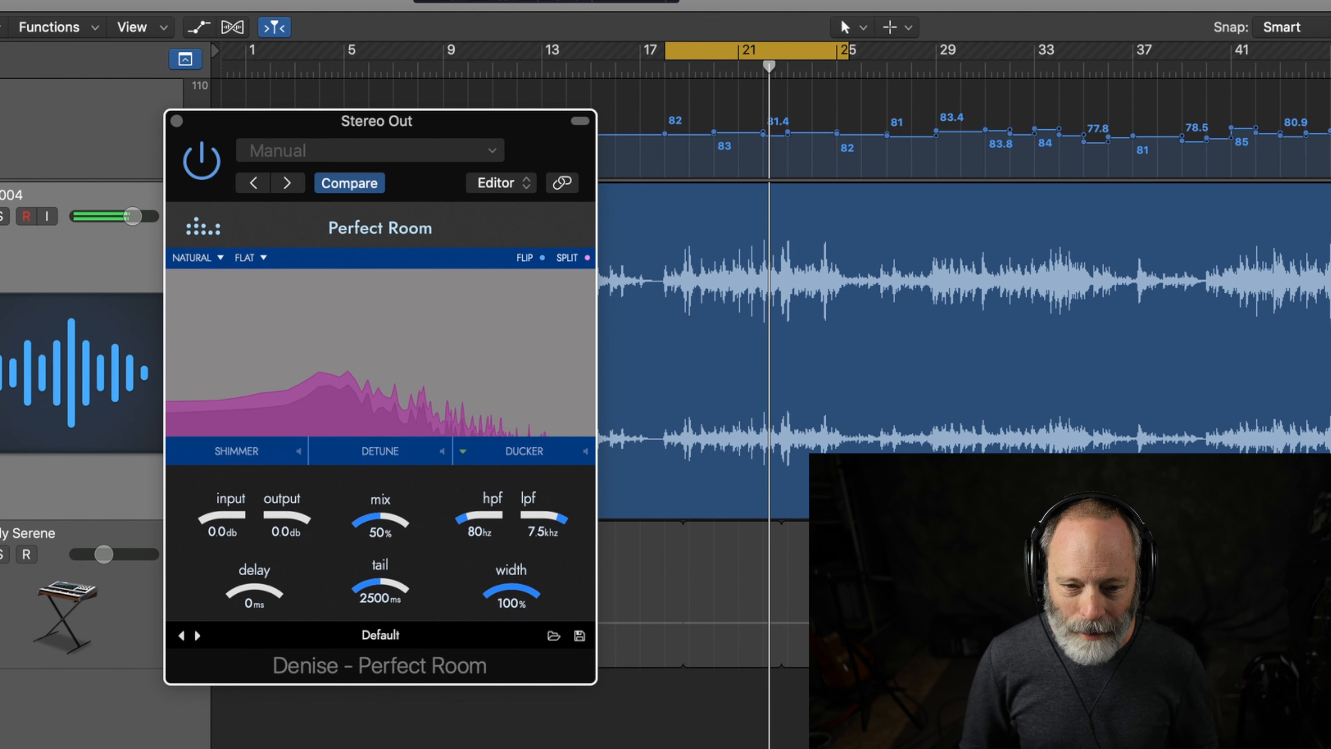
key(space)
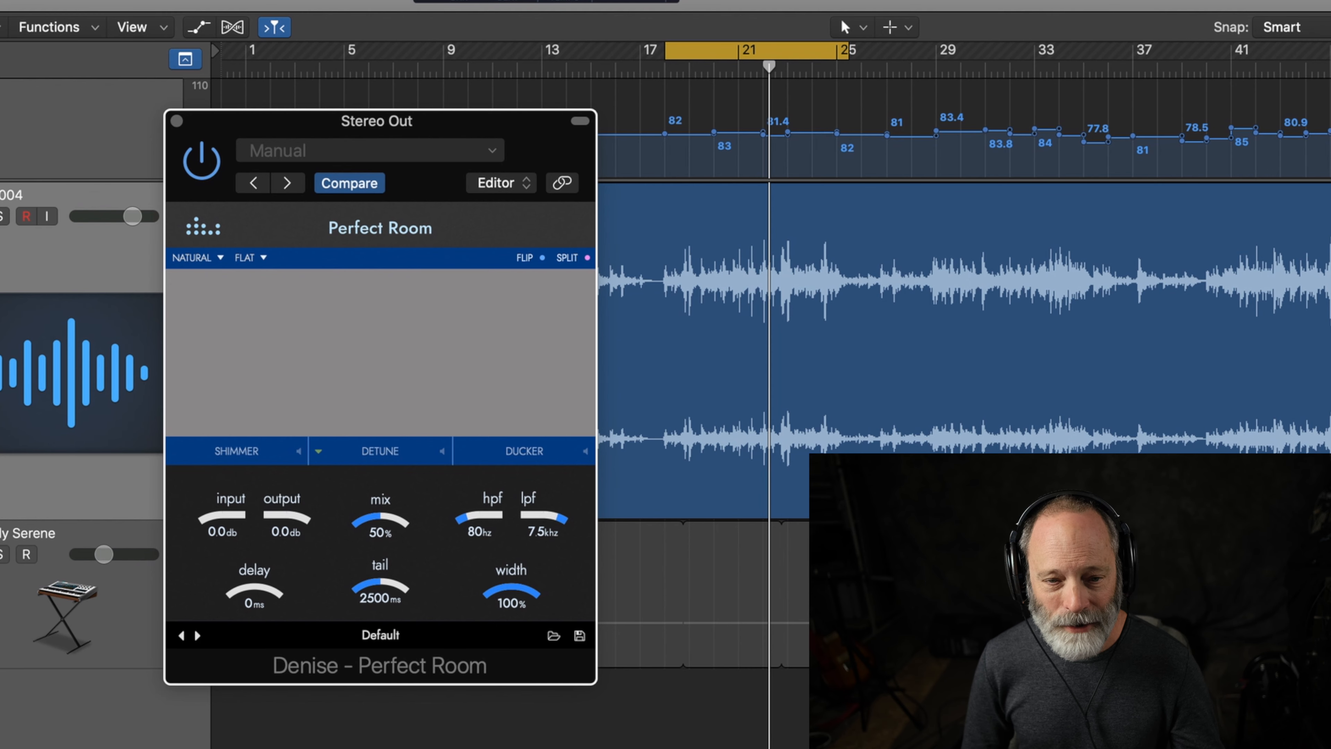
click(250, 258)
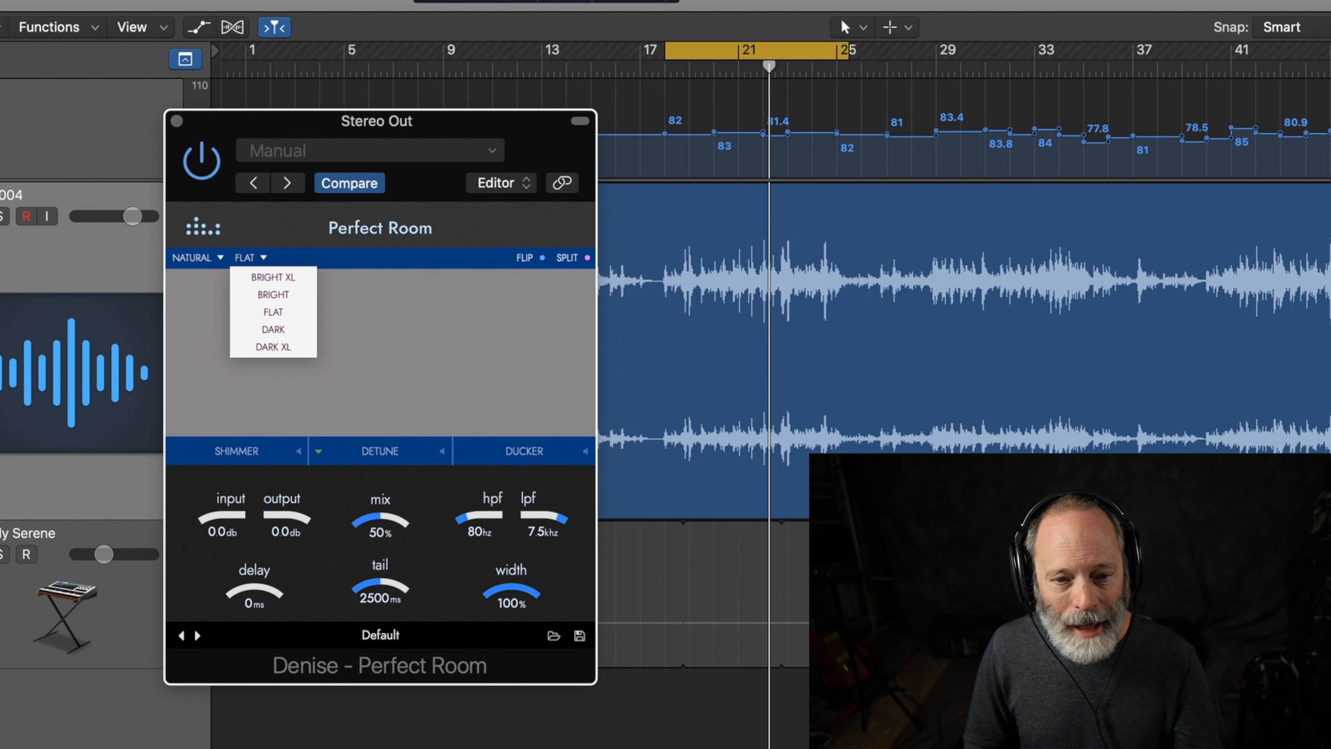
click(198, 257)
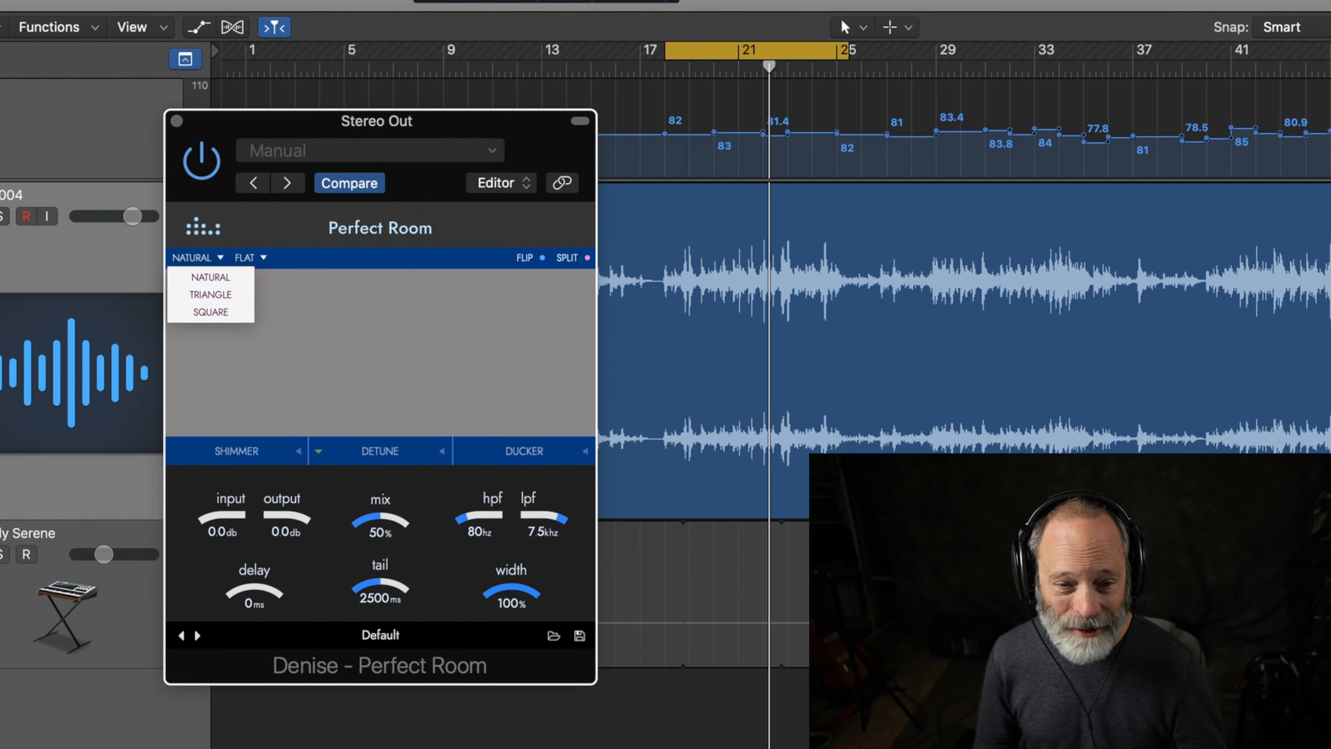
click(176, 451)
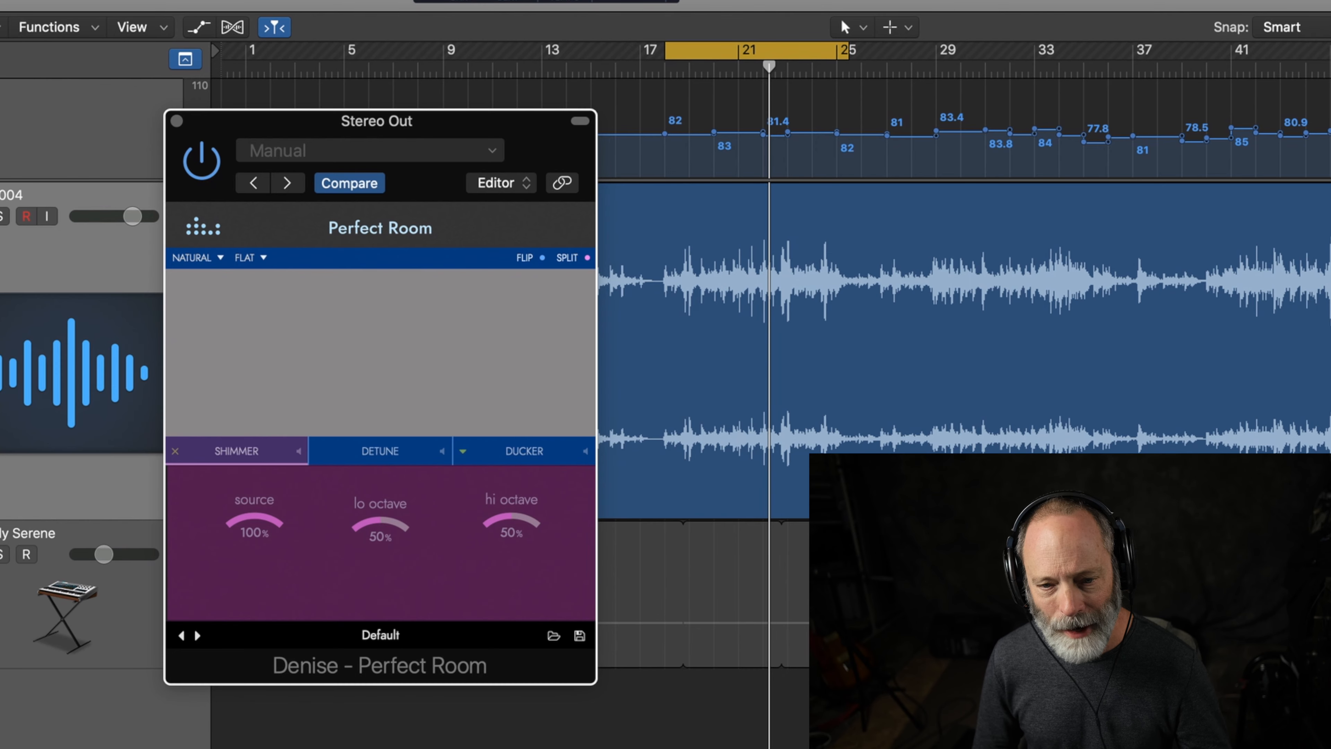
click(524, 451)
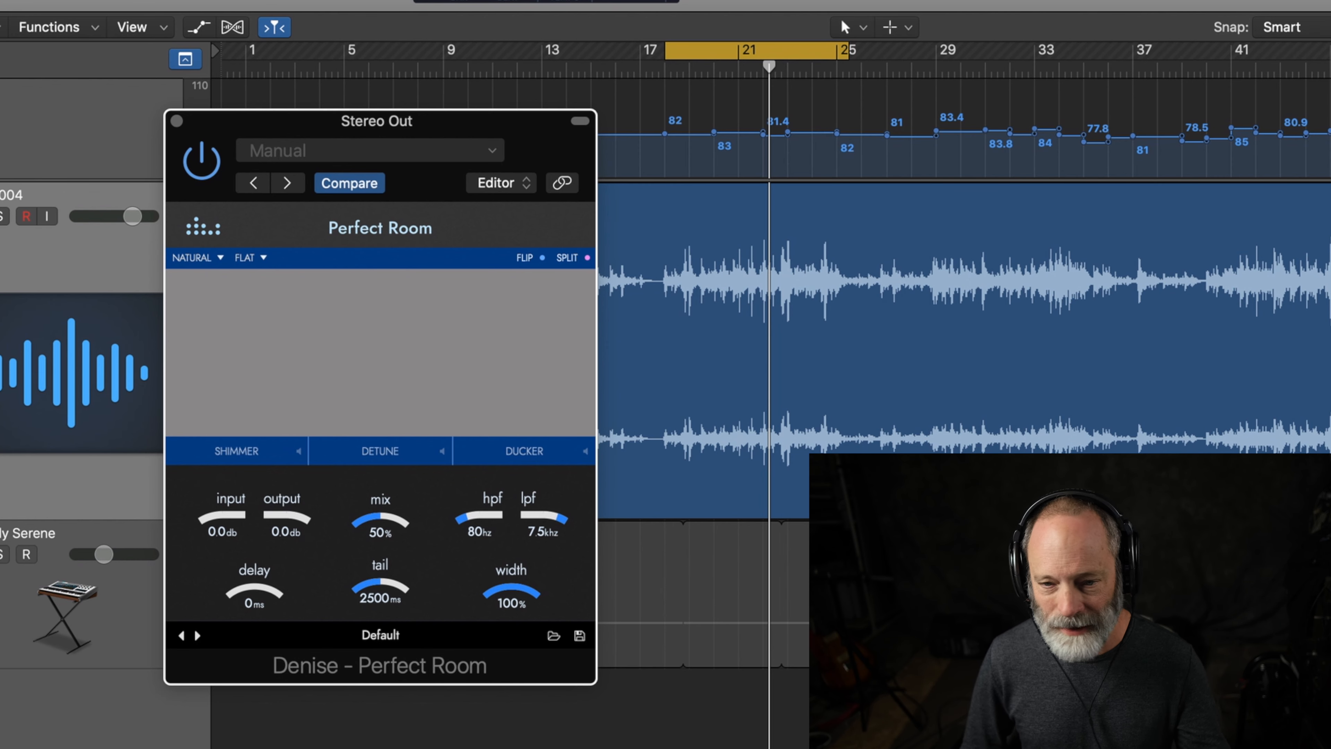
Set the reverb mix to 100%, the high-pass filter to 302 Hz and the low-pass filter to 3.1 kHz during playback
key(space)
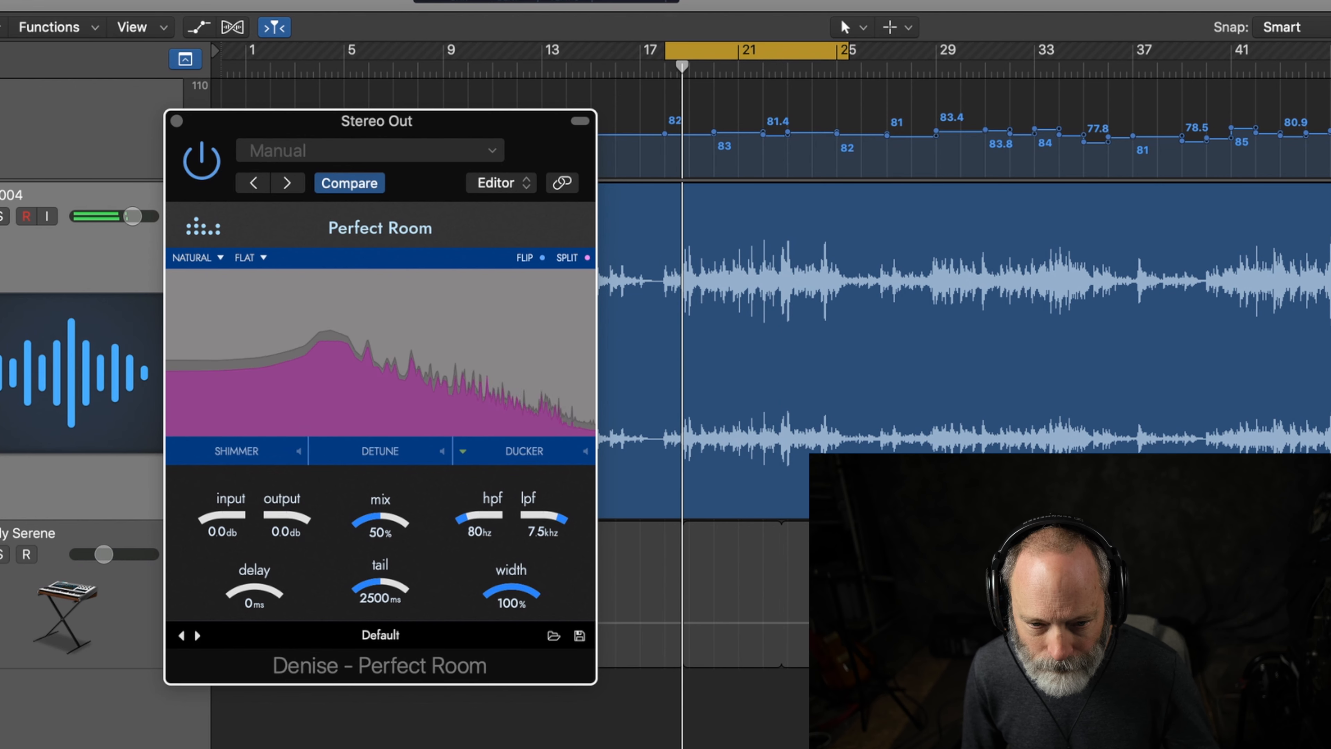
drag(380, 523, 380, 451)
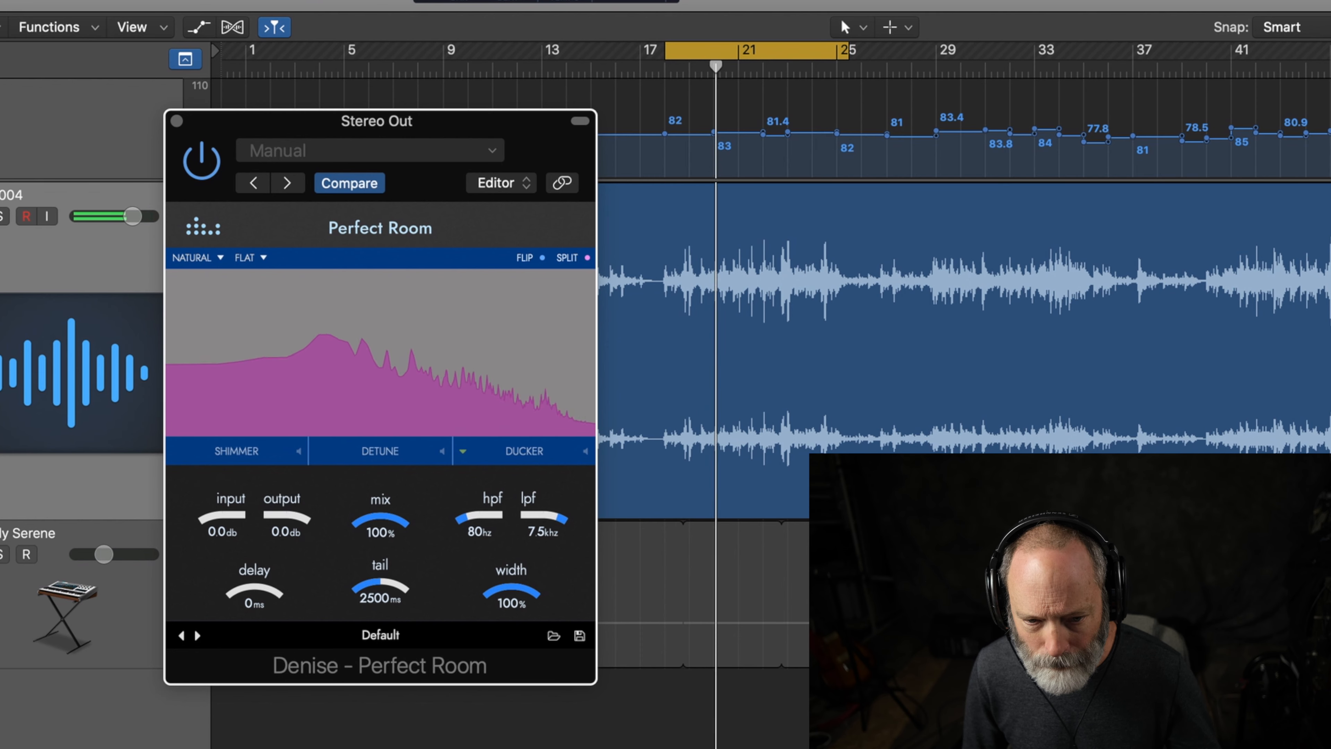
mouse_move(479, 518)
mouse_down()
mouse_move(480, 504)
mouse_move(544, 531)
mouse_move(479, 513)
mouse_up()
drag(379, 519, 379, 533)
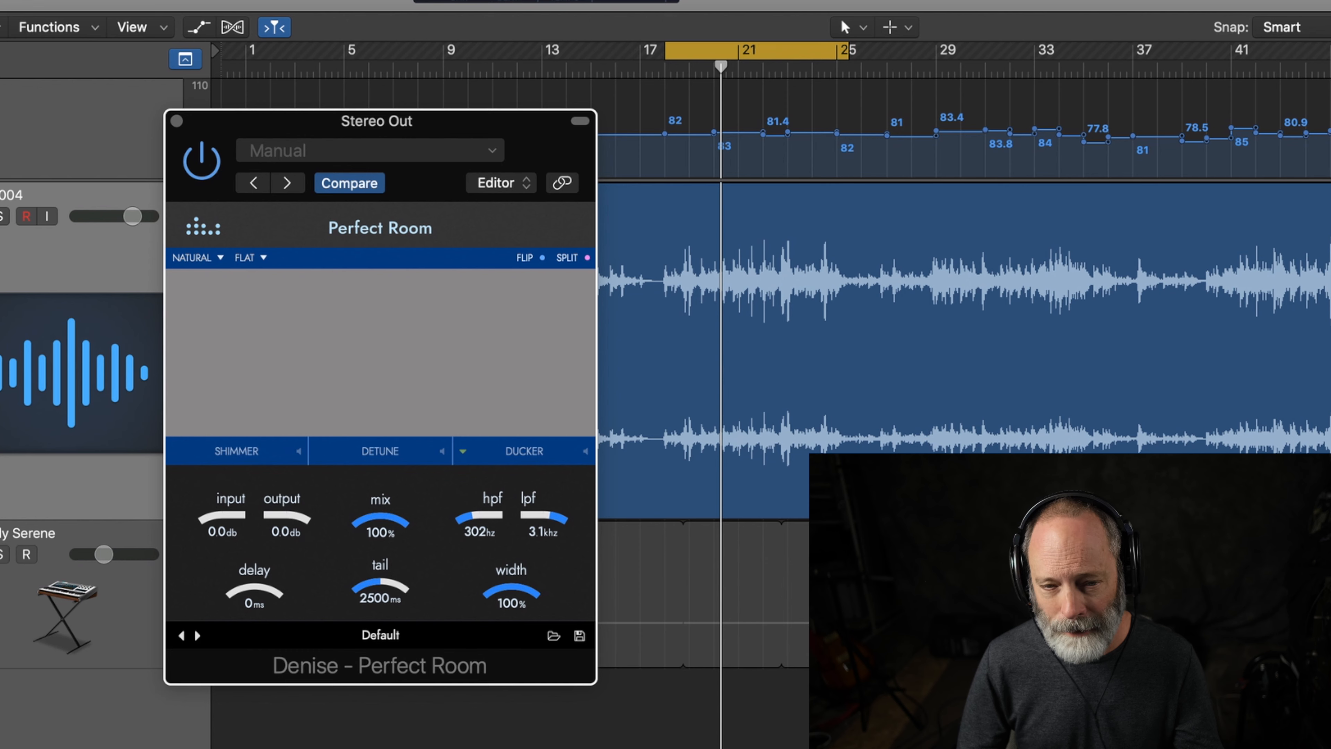
Audition the Bright XL, Bright, Dark and Dark XL reverb tones on the looped section and return to Flat
key(space)
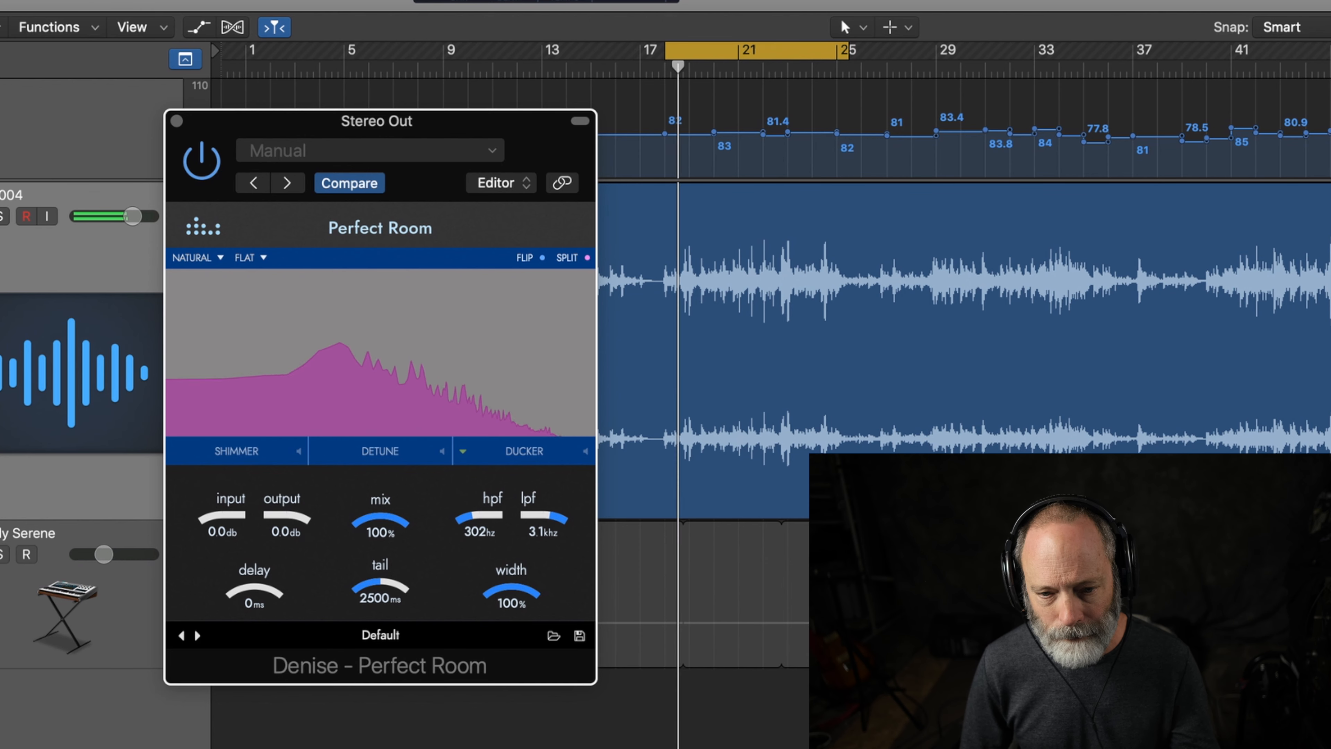
click(250, 258)
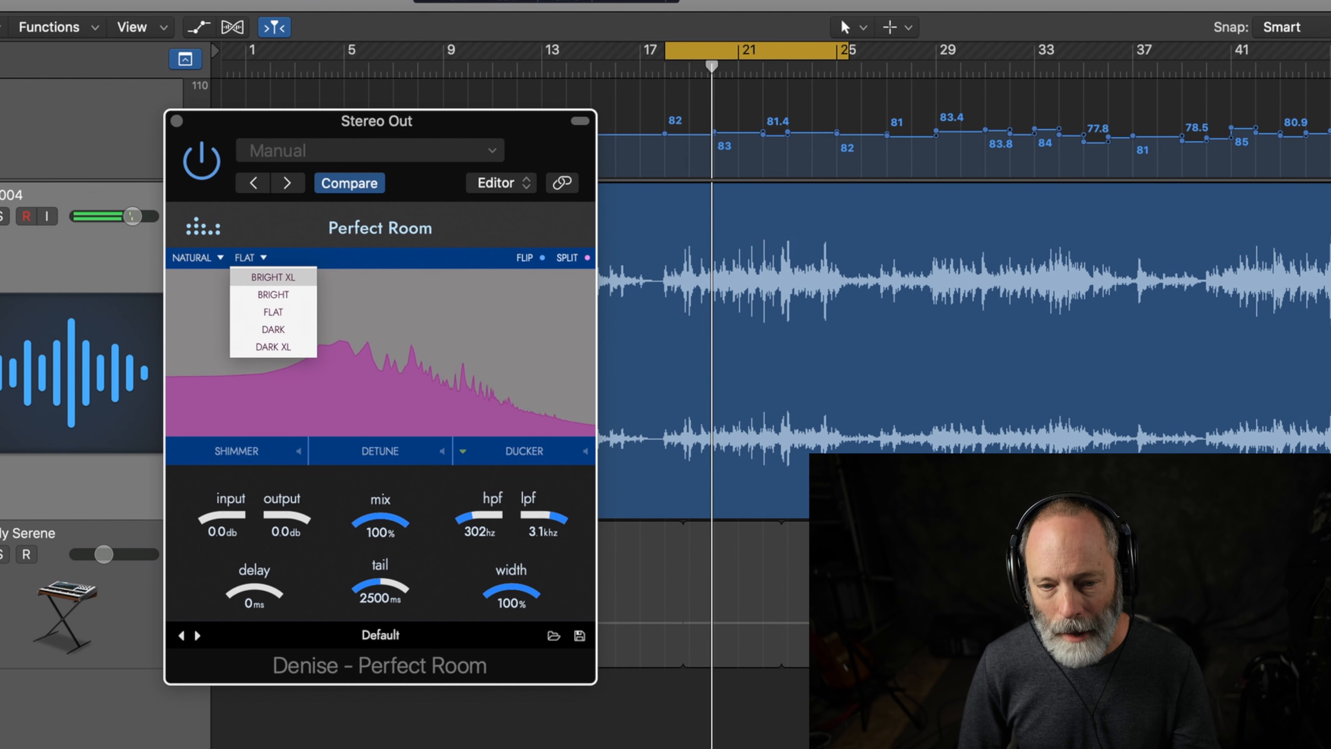
click(273, 277)
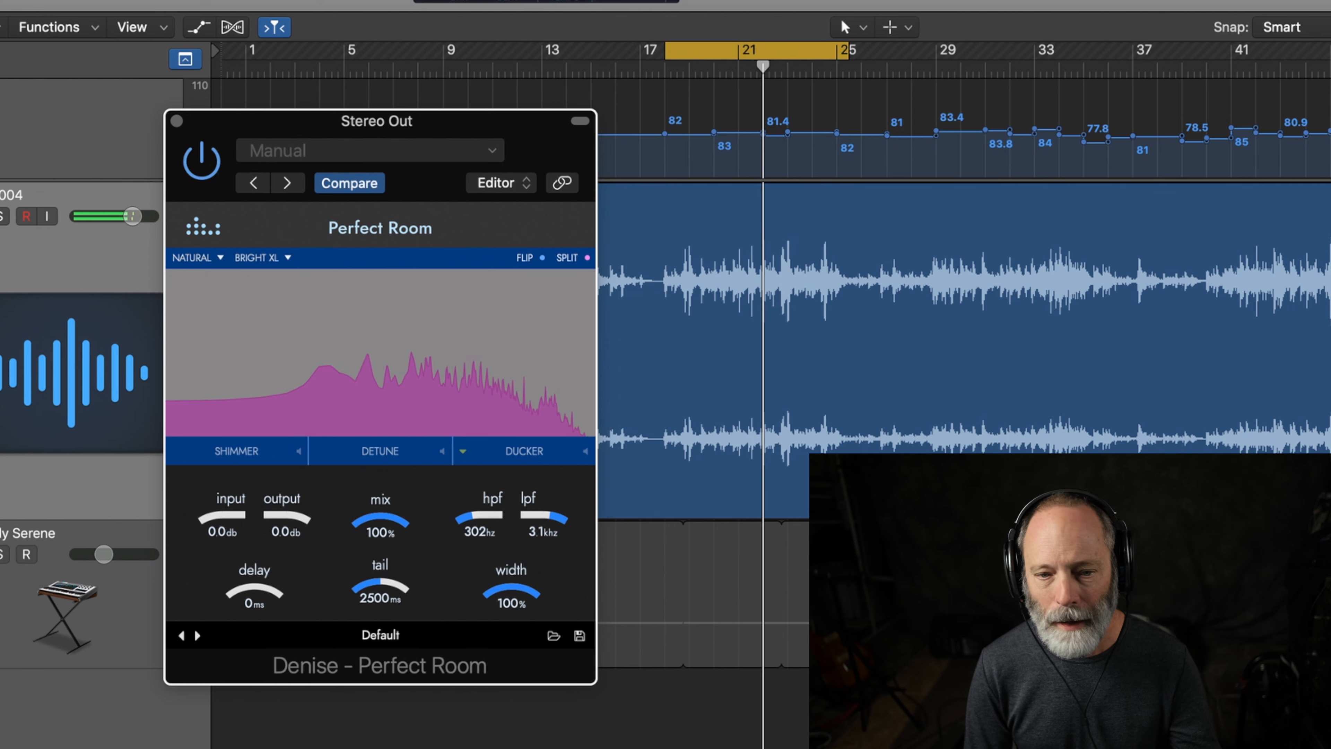
click(262, 258)
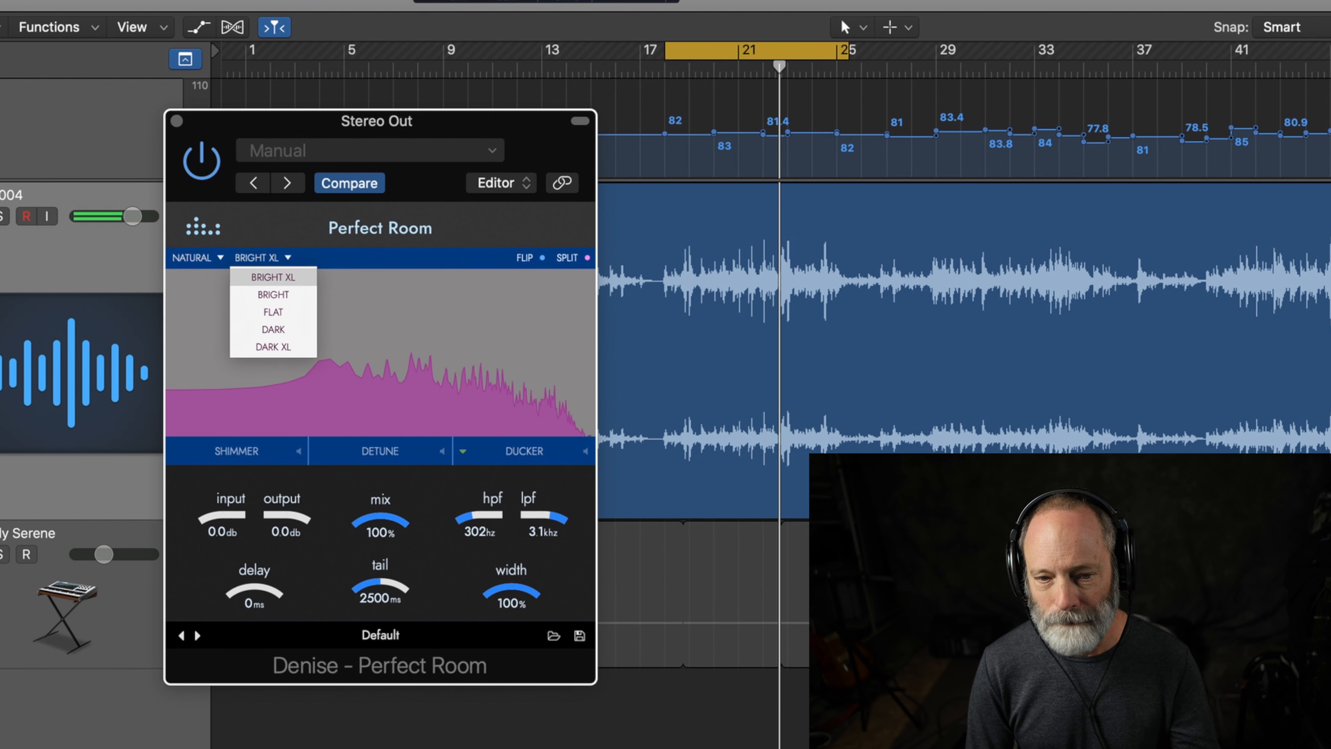
click(273, 294)
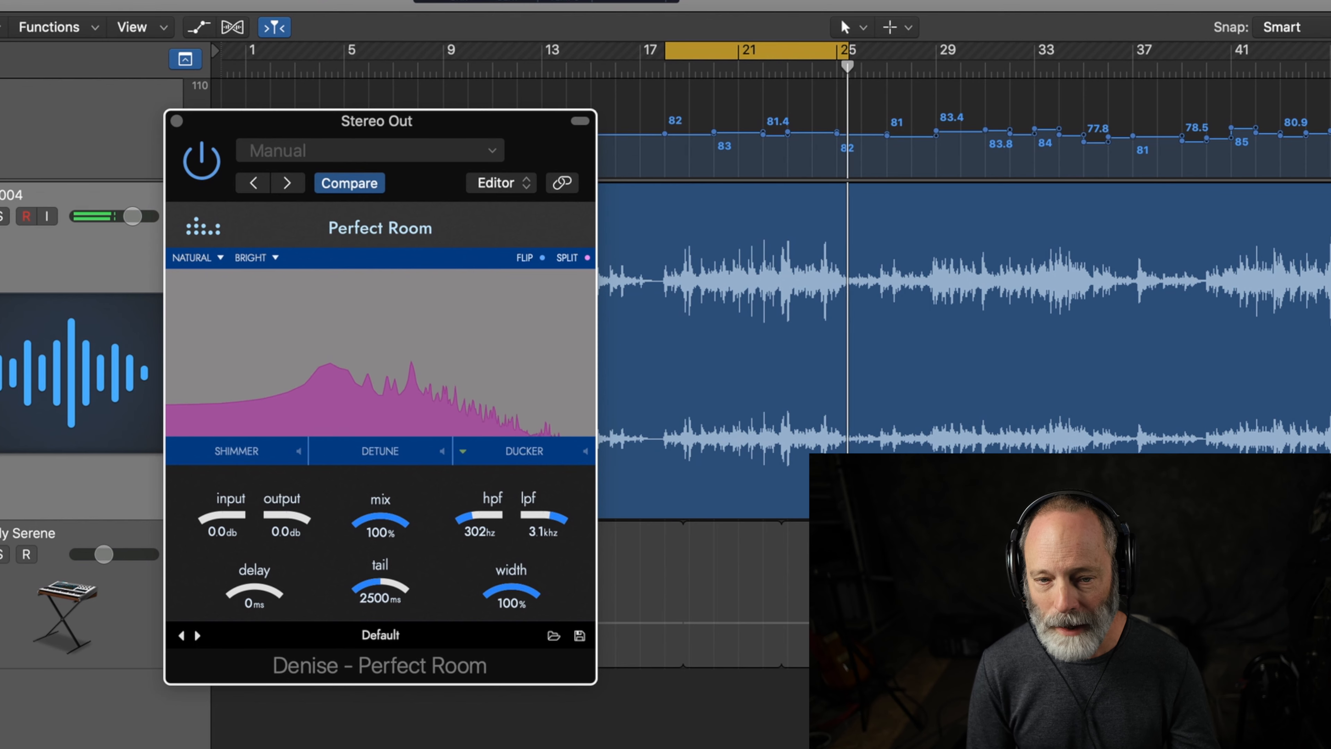
click(257, 257)
click(276, 330)
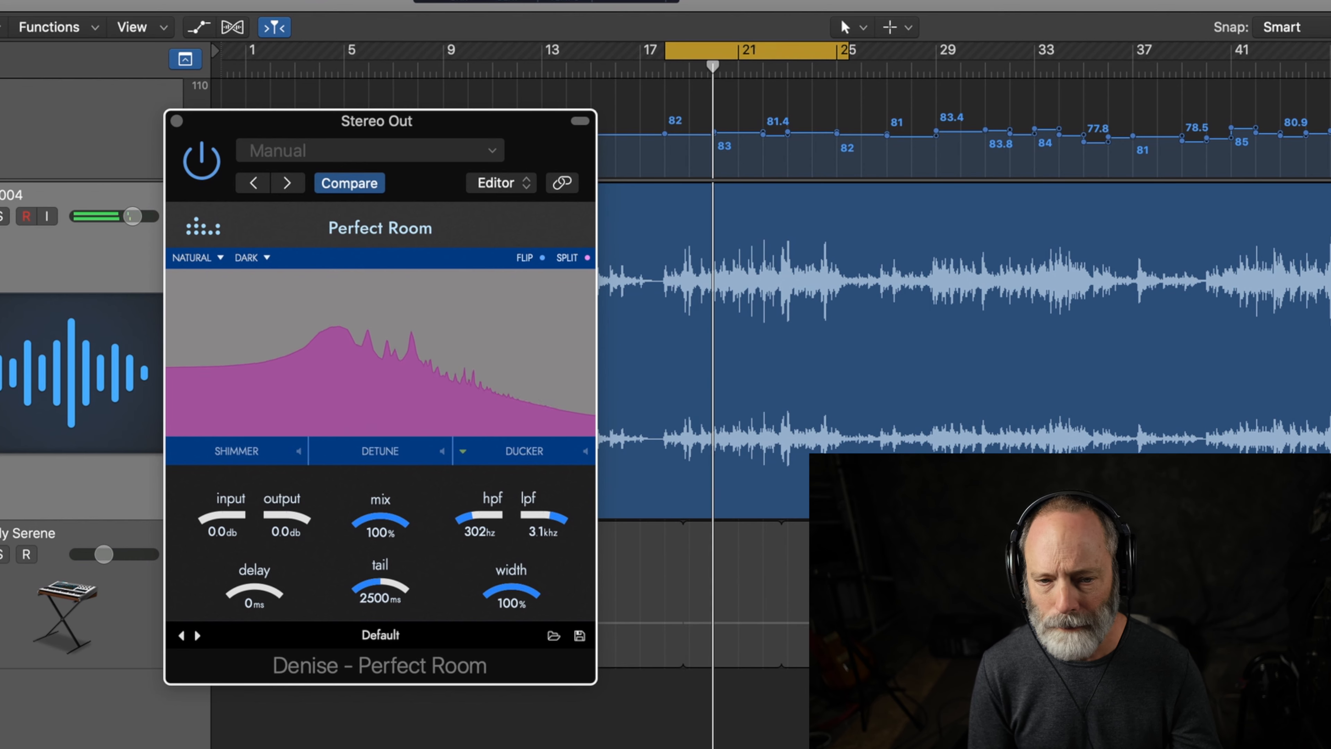
click(252, 258)
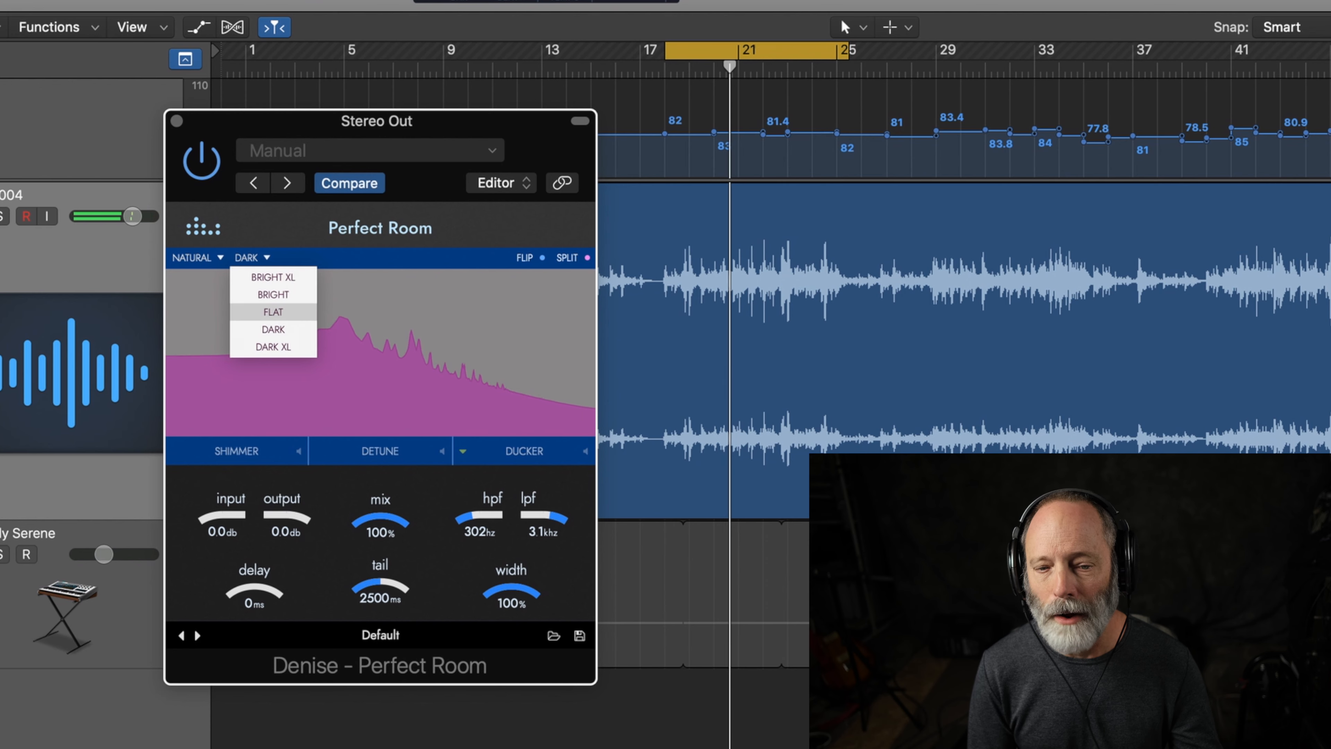
click(273, 347)
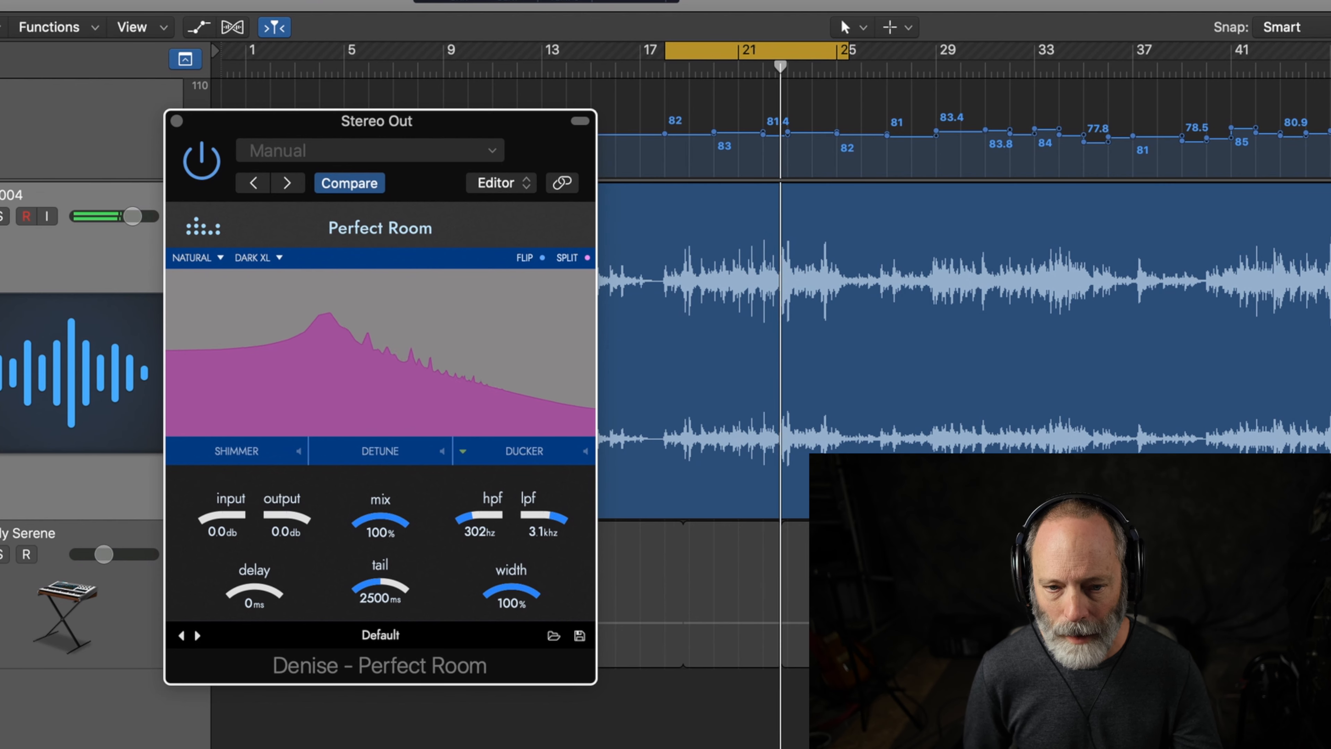
click(258, 258)
click(262, 309)
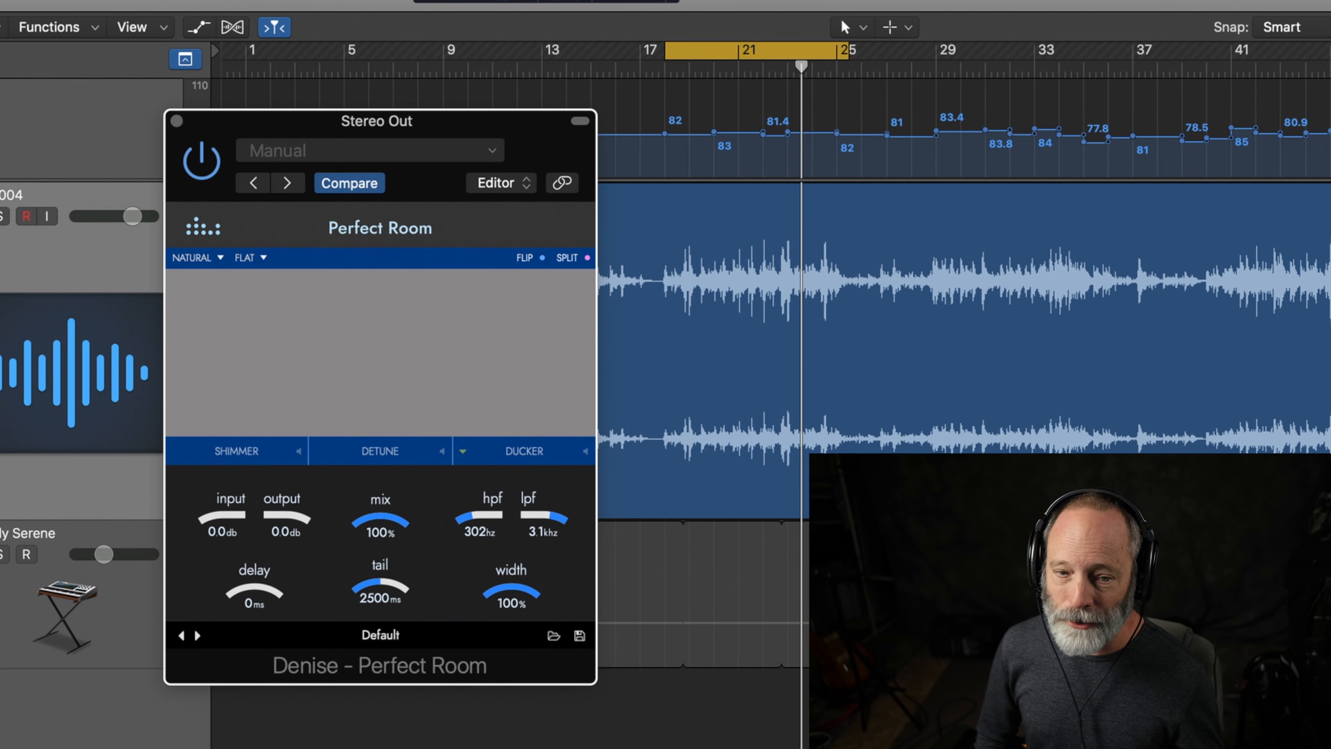
Compare the Triangle and Square room shapes on the looped section and choose Triangle
click(198, 258)
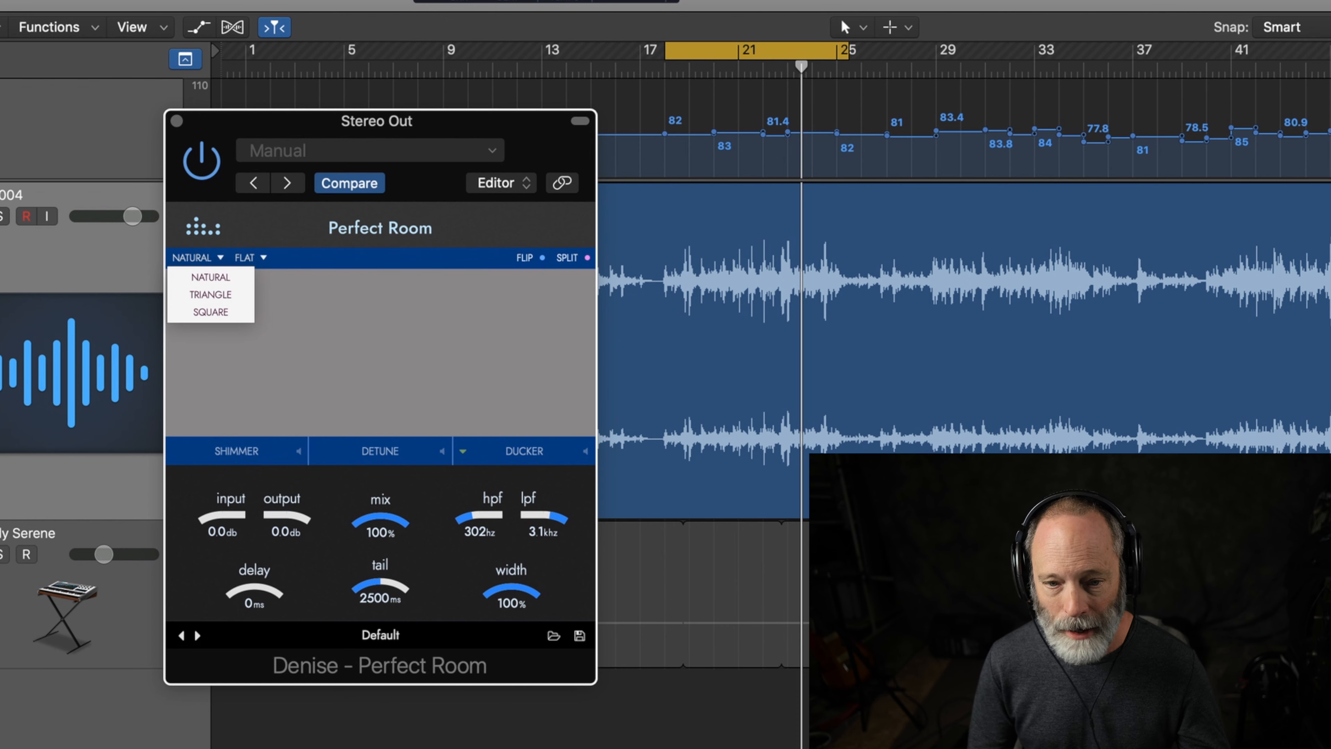
key(space)
key(space)
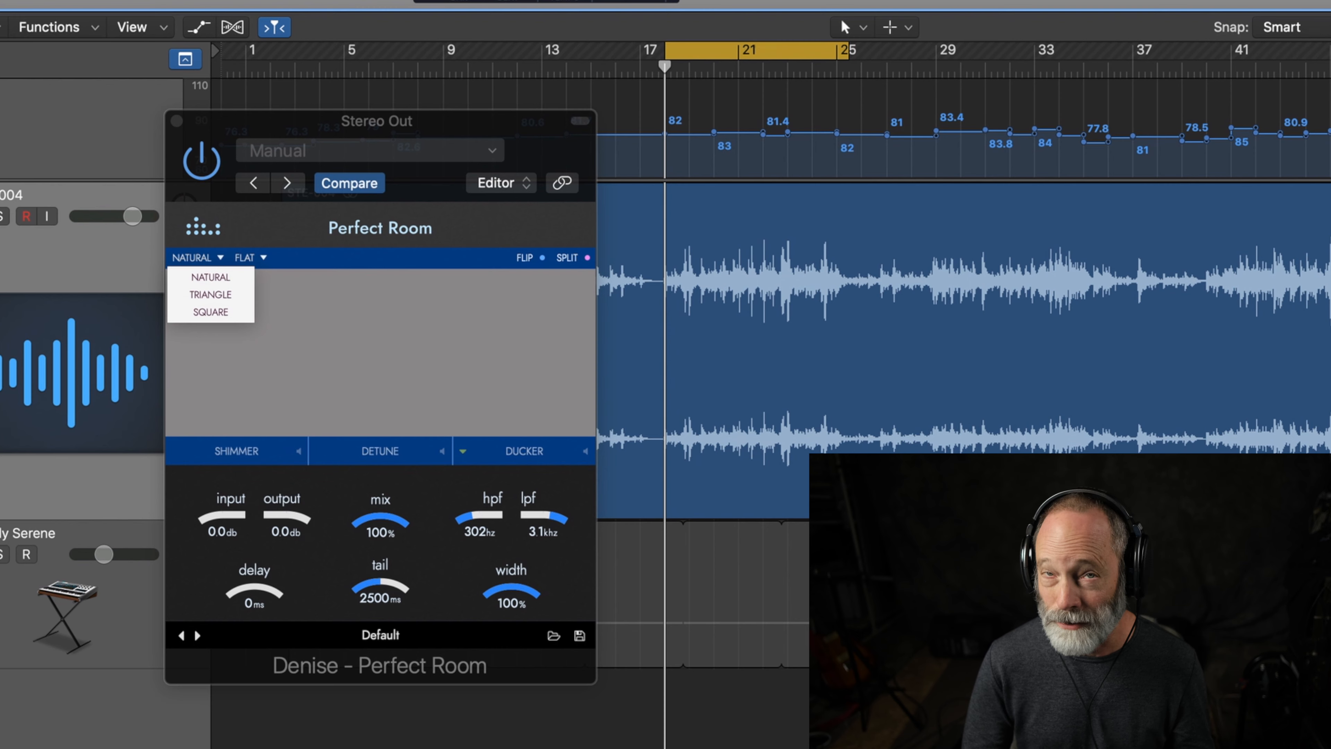
key(space)
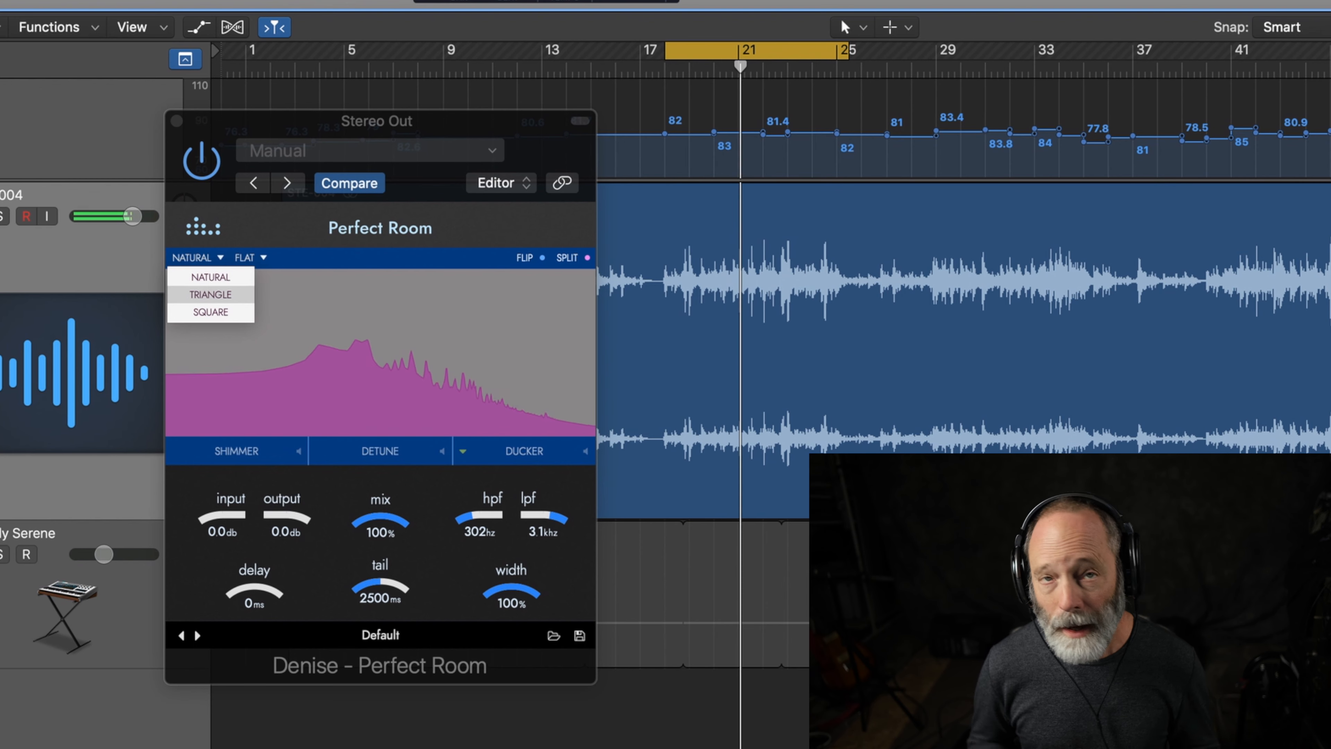
click(210, 294)
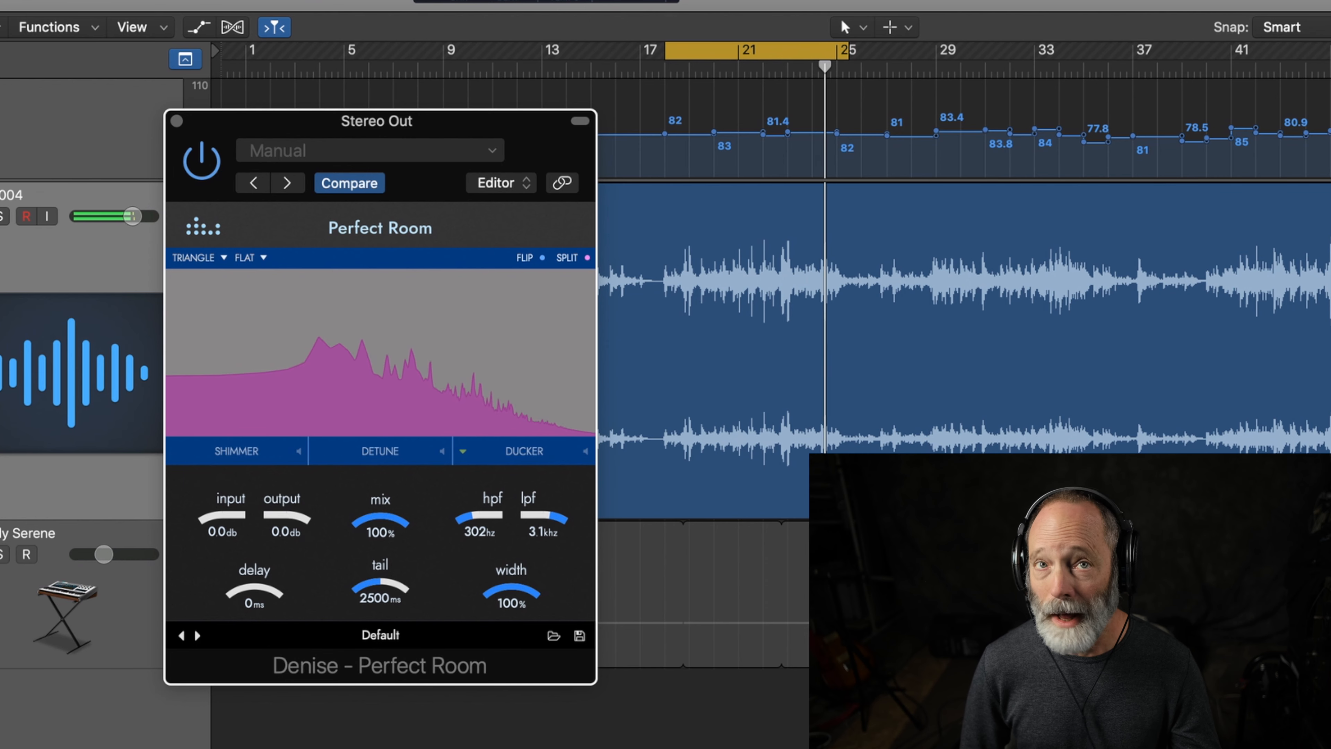
click(199, 258)
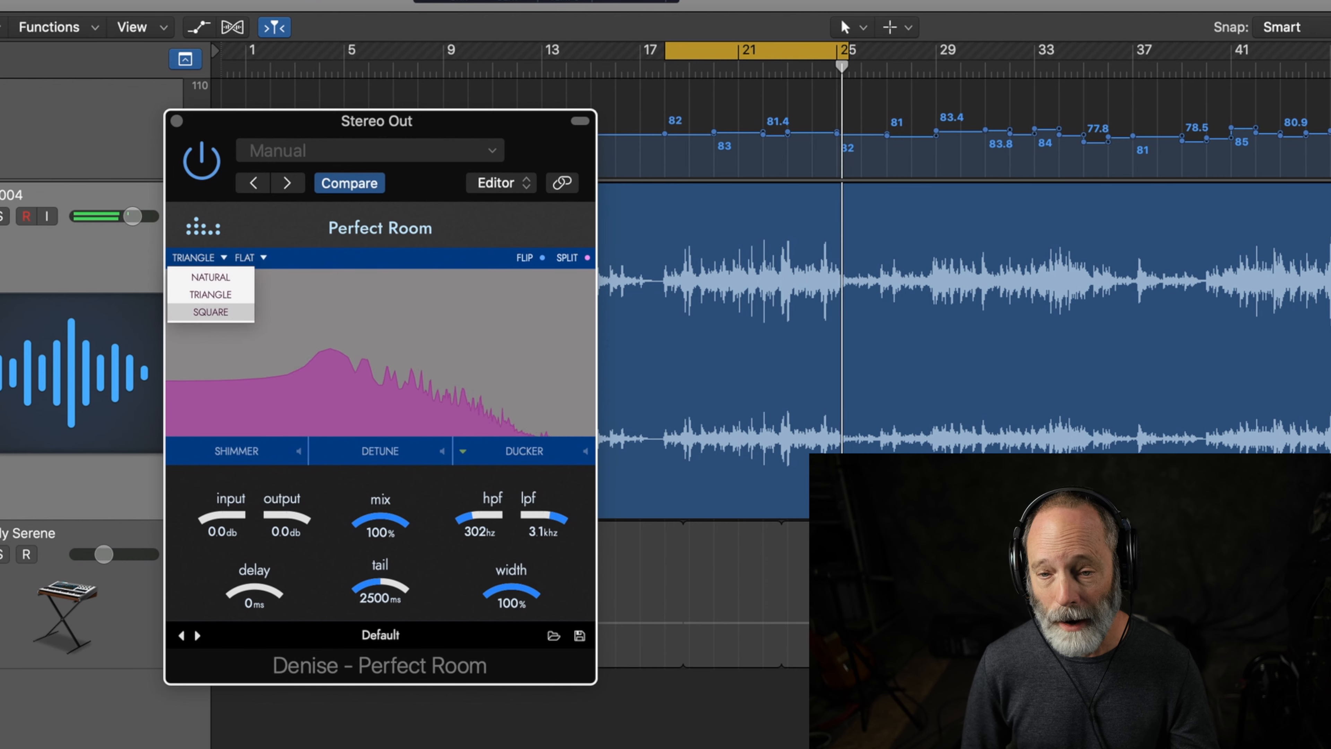
click(210, 312)
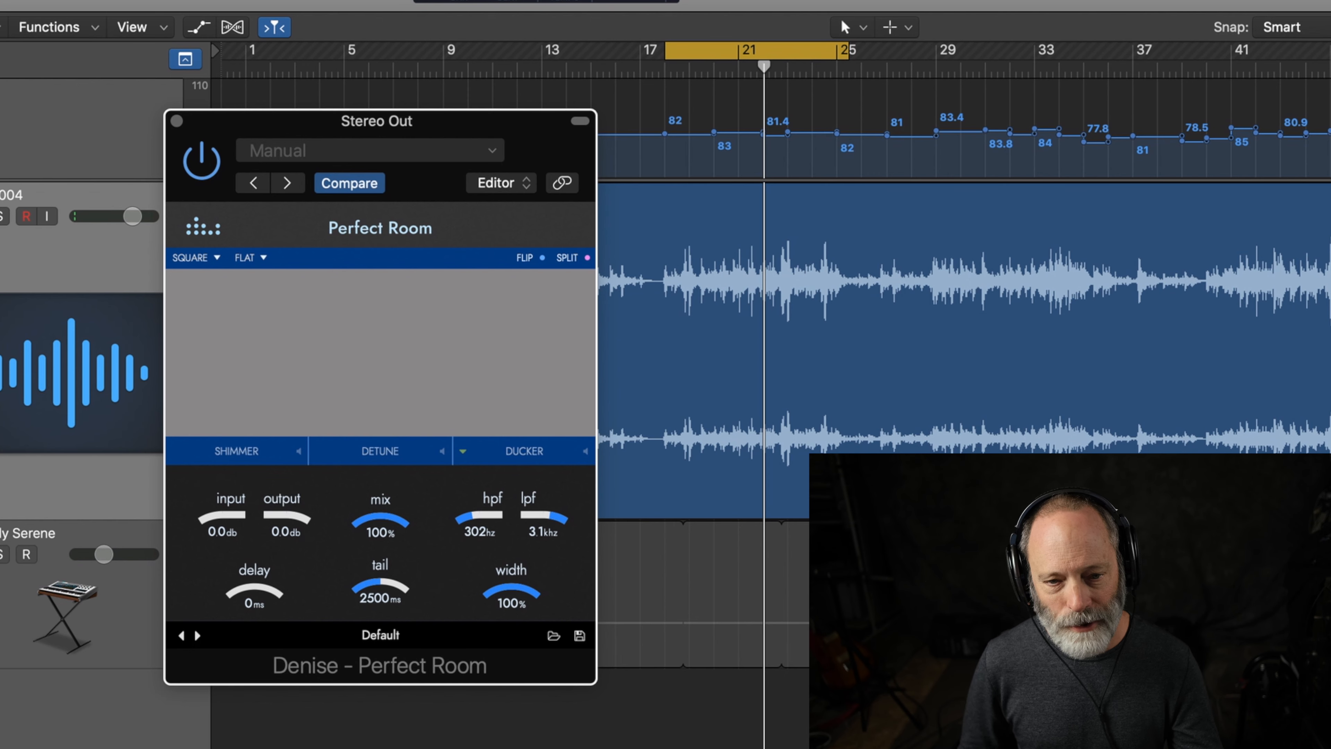
click(196, 257)
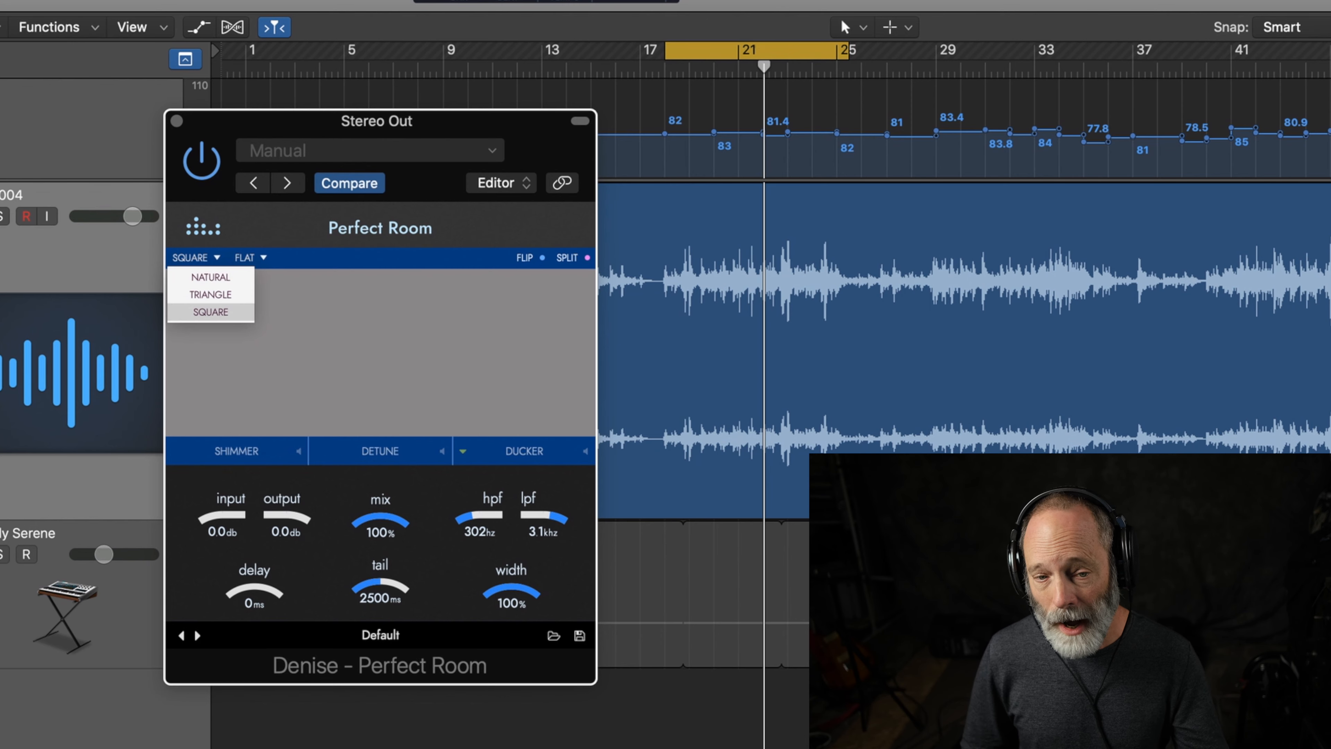
click(210, 295)
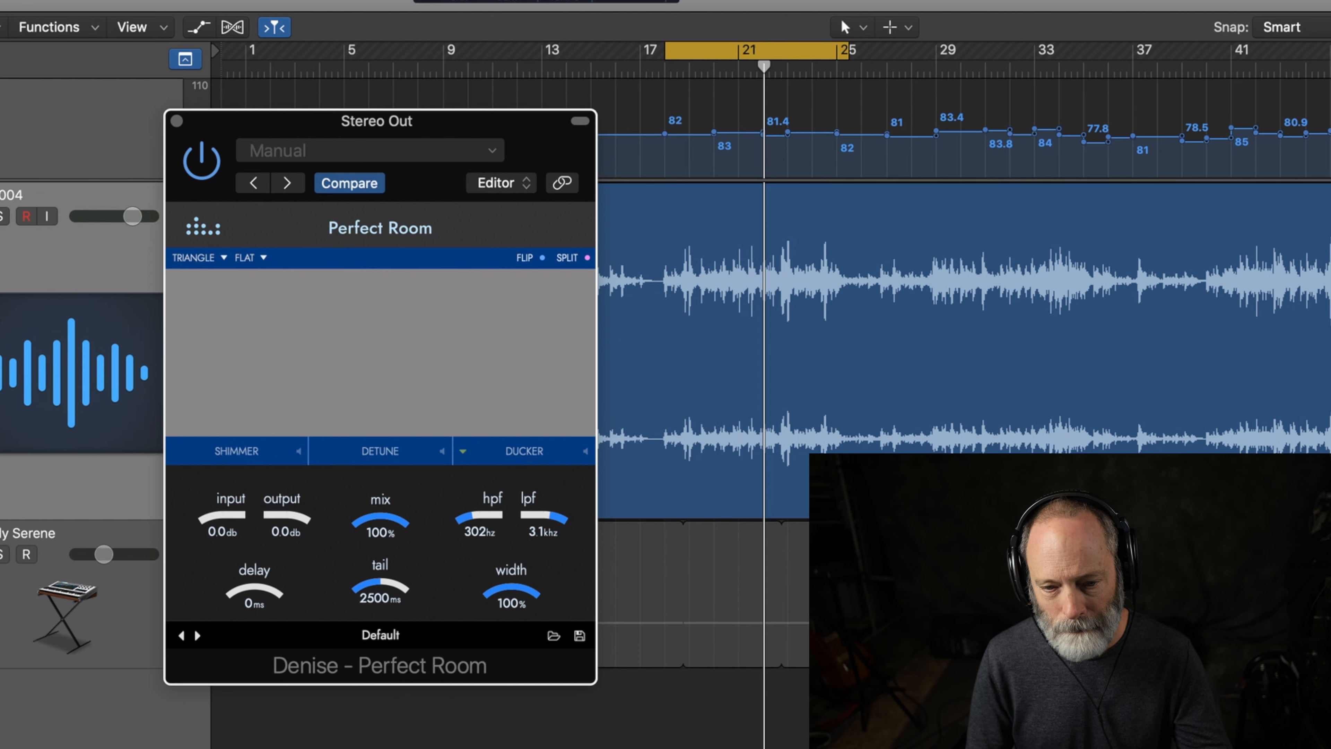
Set the reverb mix to 38%, the tail to 1442 ms and the high-pass filter to 132 Hz, and play the loop
key(space)
drag(380, 520, 380, 619)
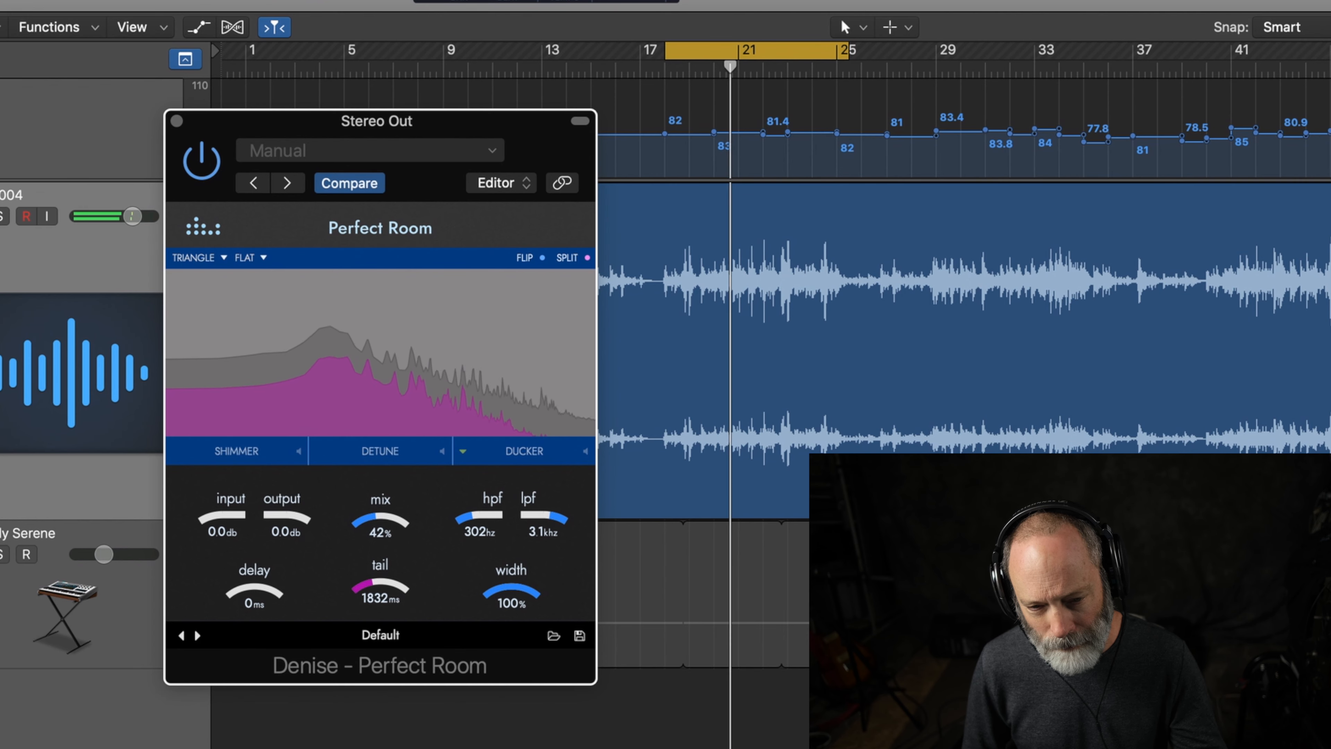
drag(479, 517, 479, 532)
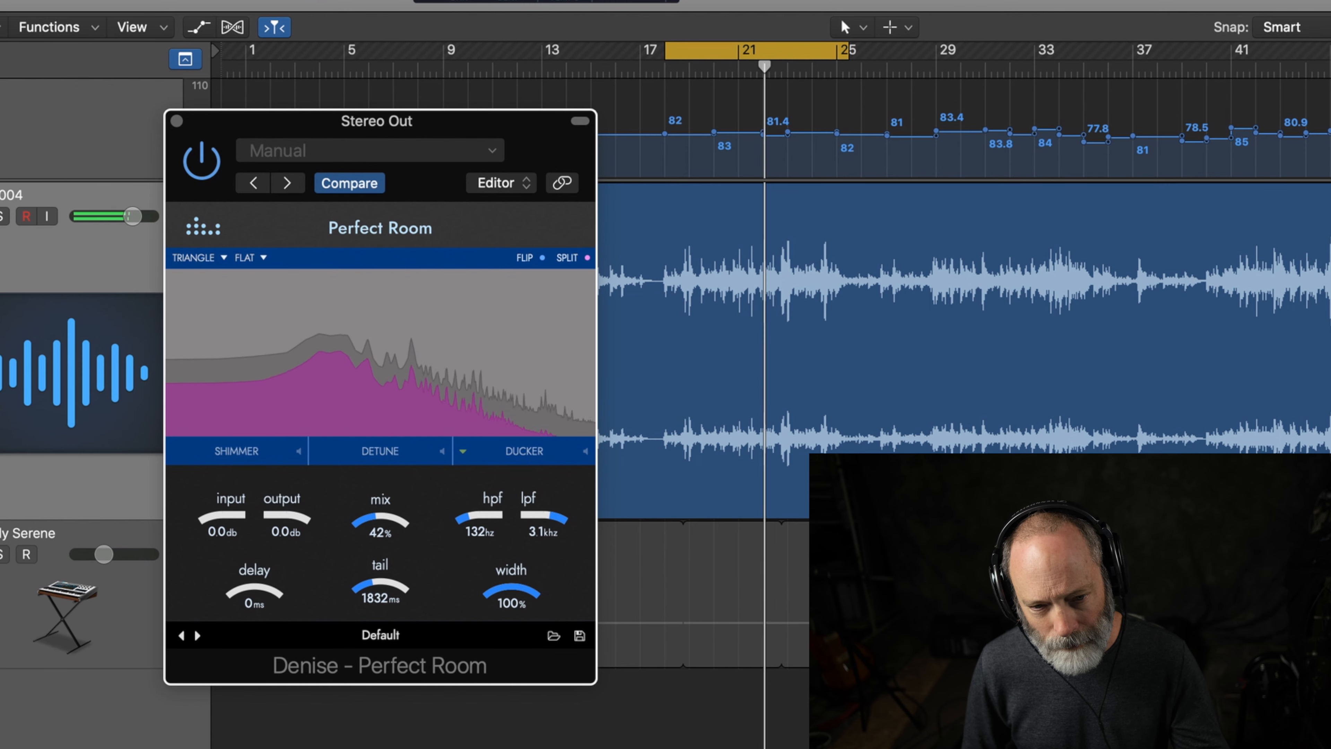
drag(380, 520, 380, 526)
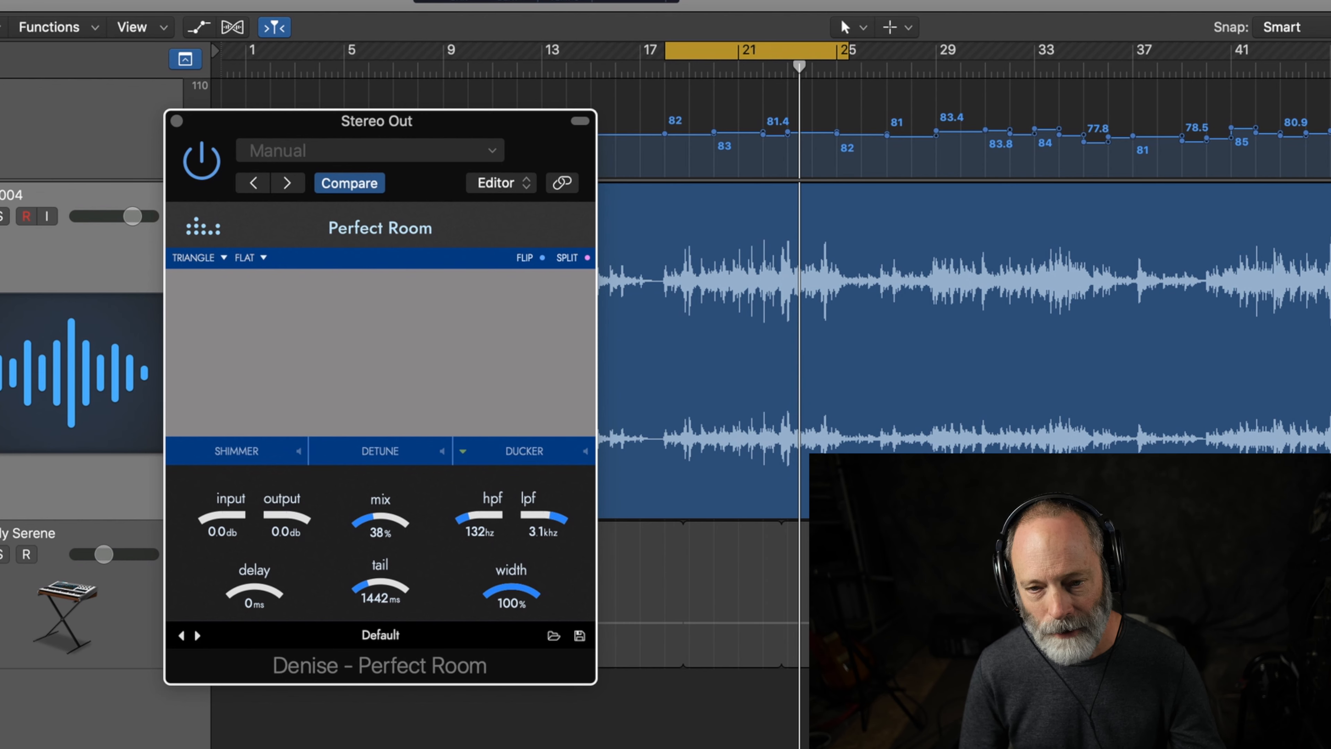
key(space)
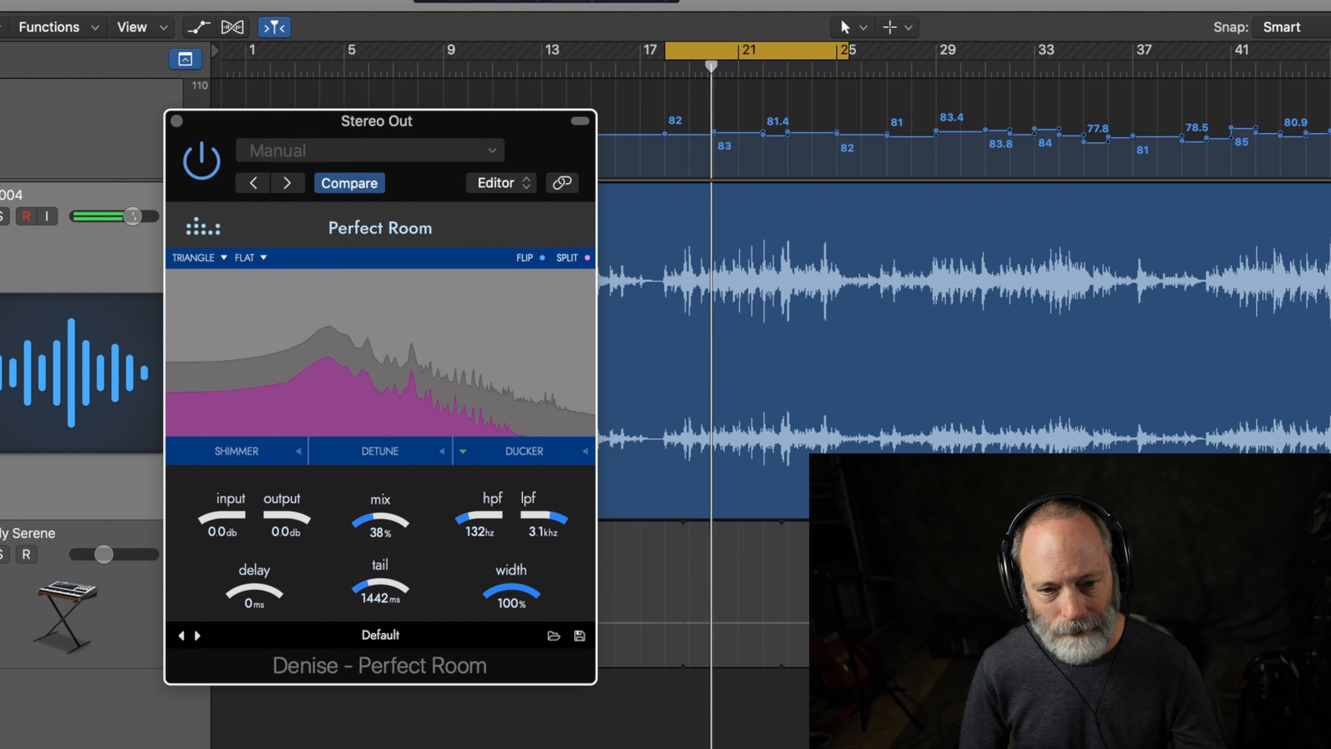
Enable Flip, audition it on the loop at 100% mix, and set the mix to 51%
key(space)
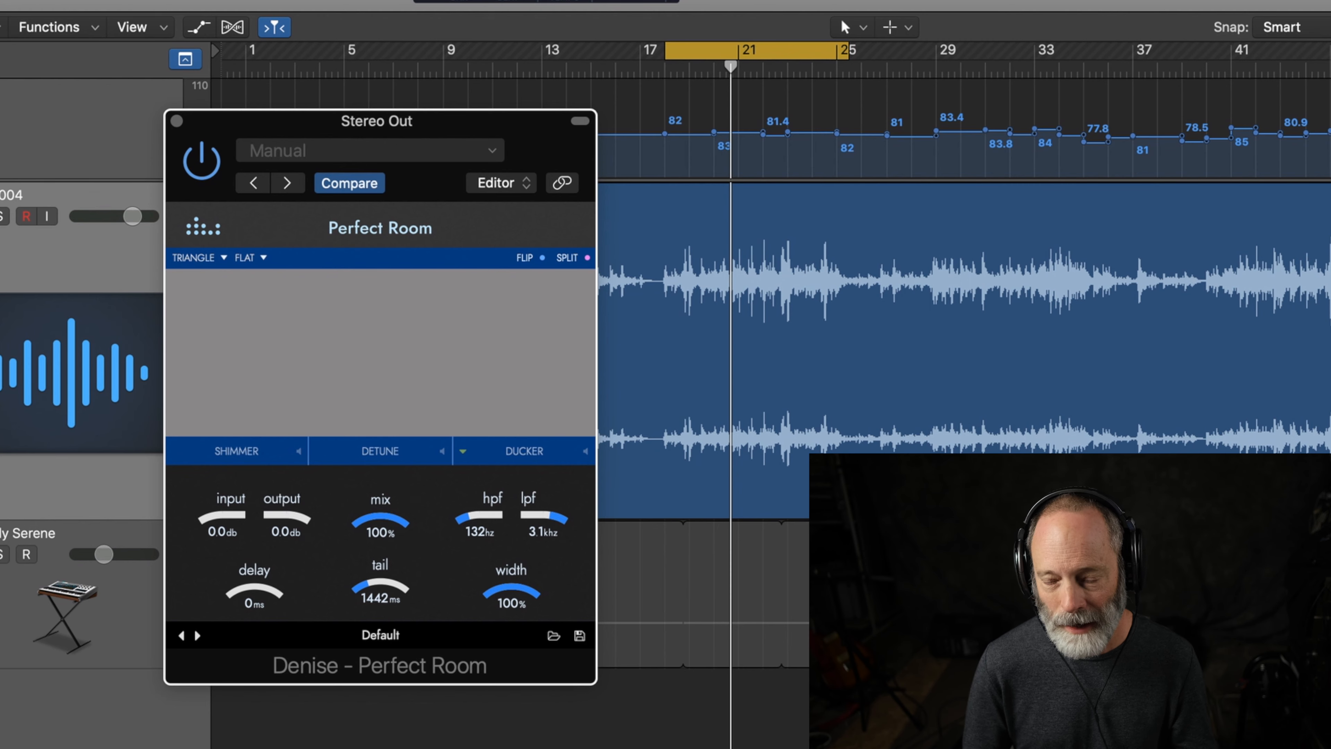
key(space)
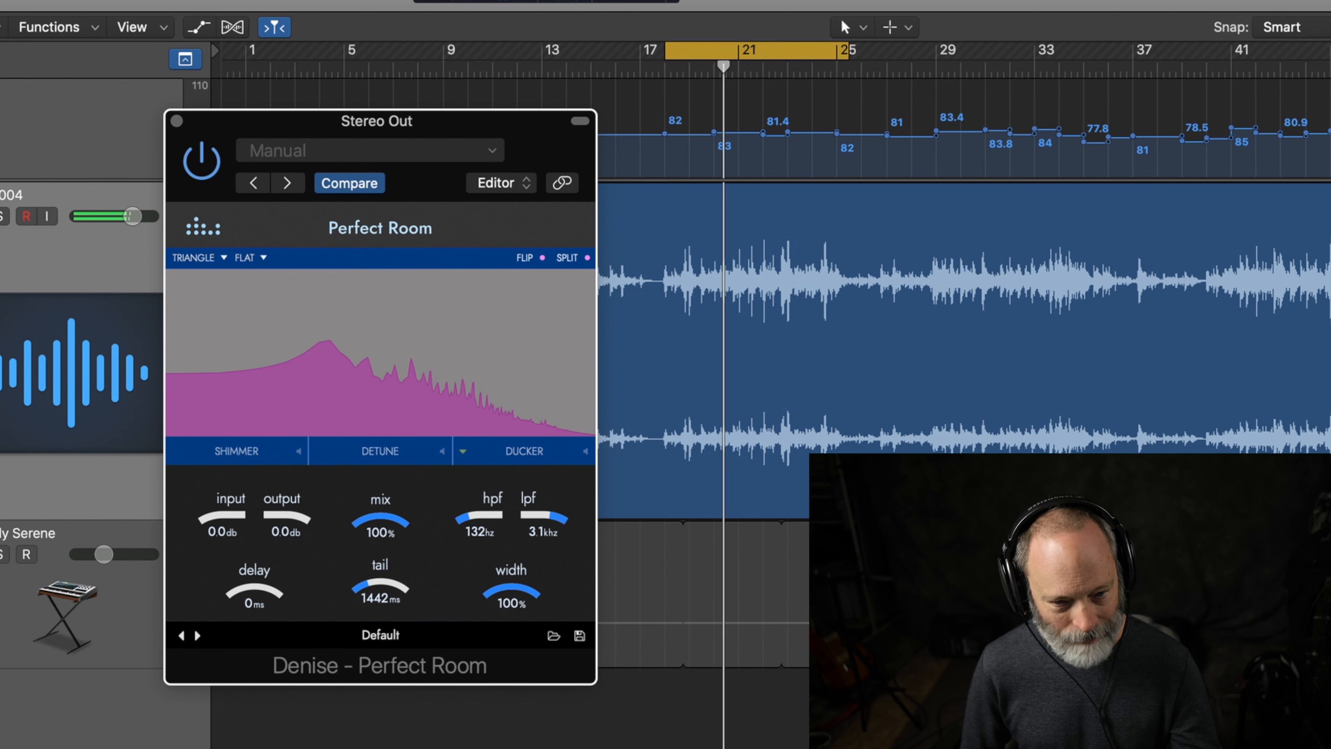
drag(380, 521, 380, 598)
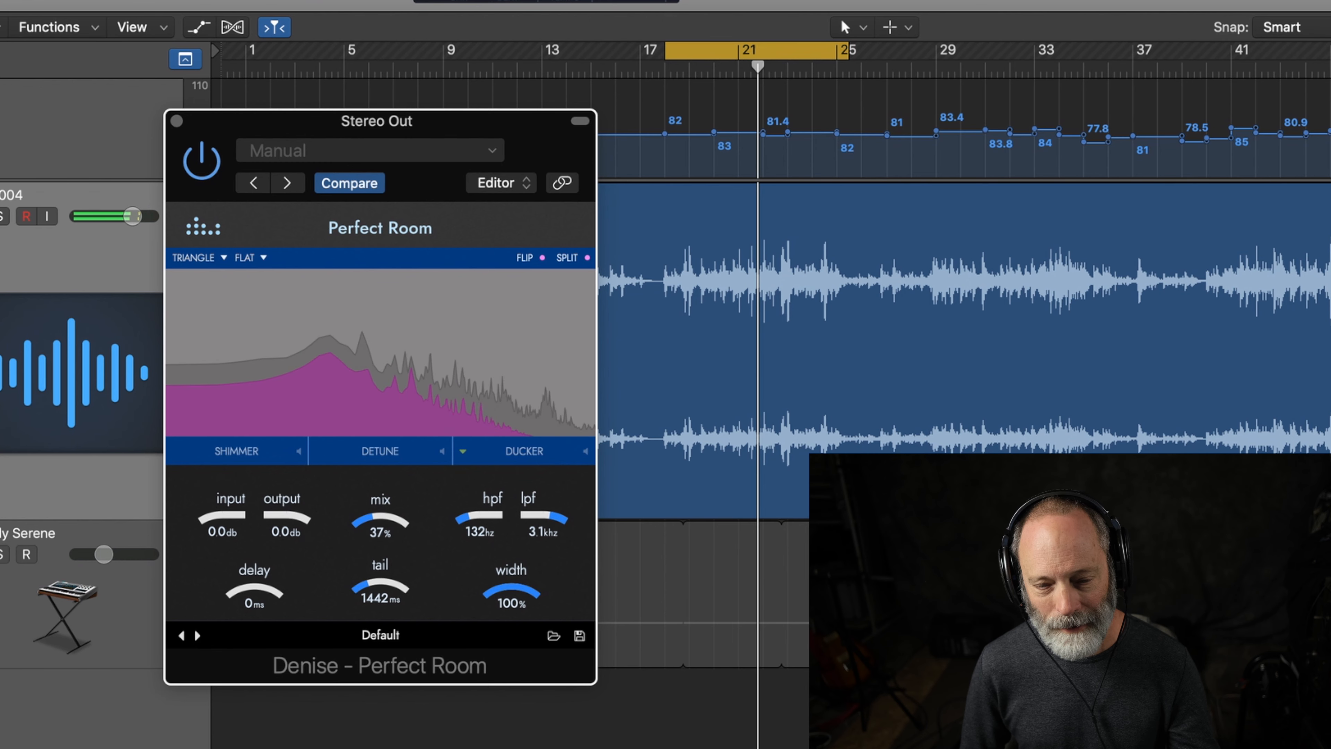
drag(380, 598, 380, 597)
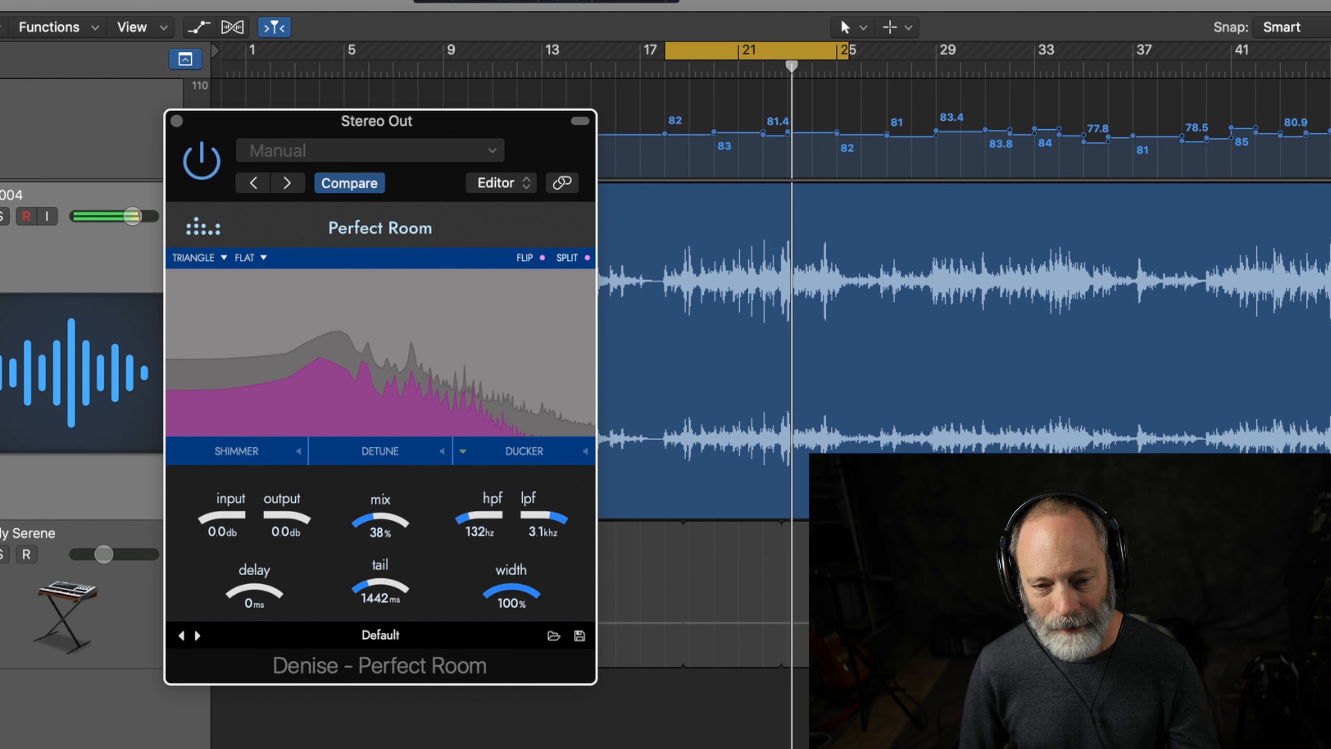
drag(380, 525, 380, 505)
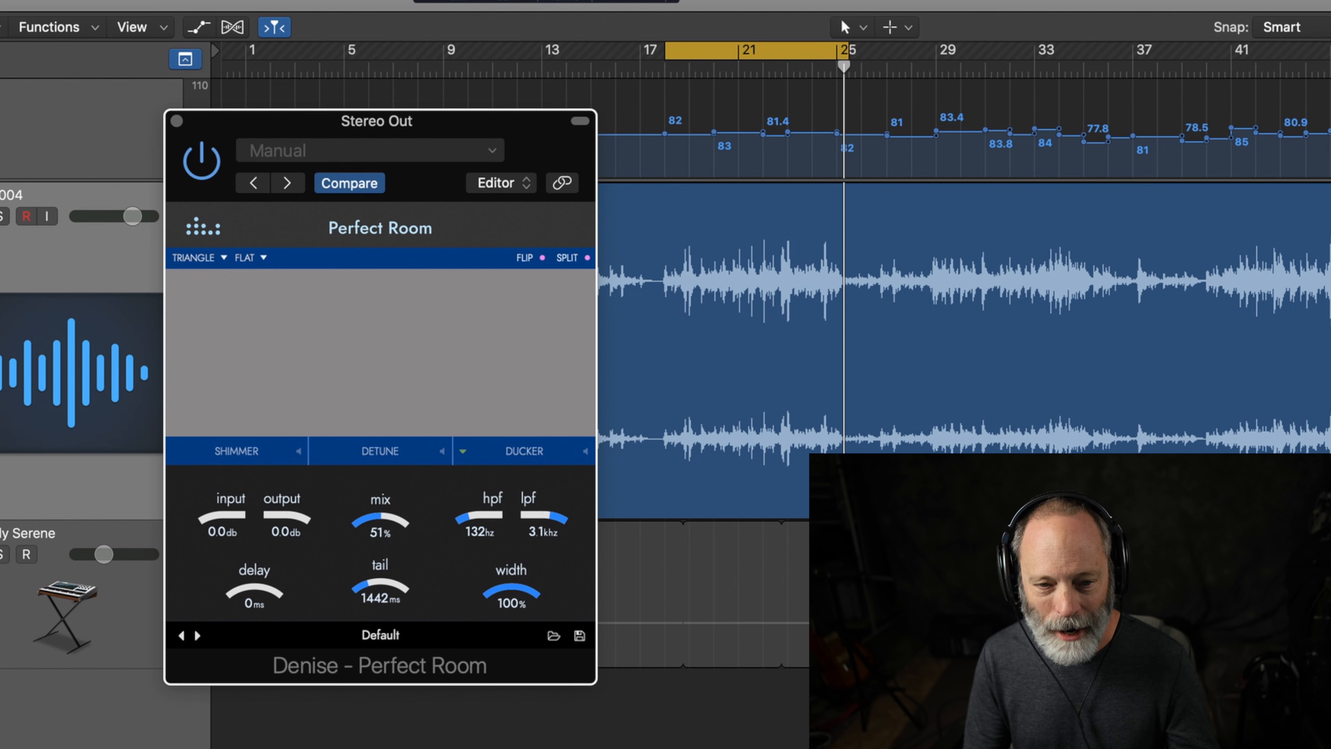
Set the Perfect Room room shape to Natural and start playback of the looped section
click(199, 257)
click(211, 278)
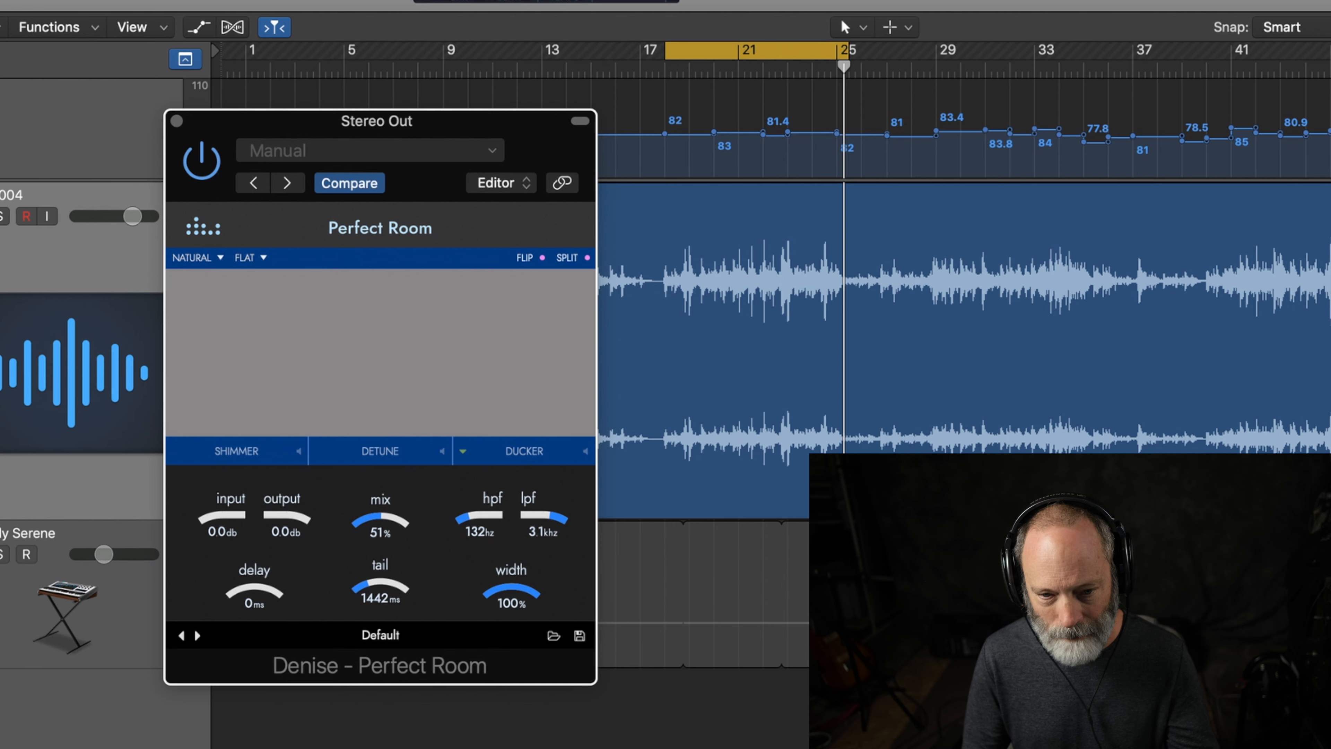
key(space)
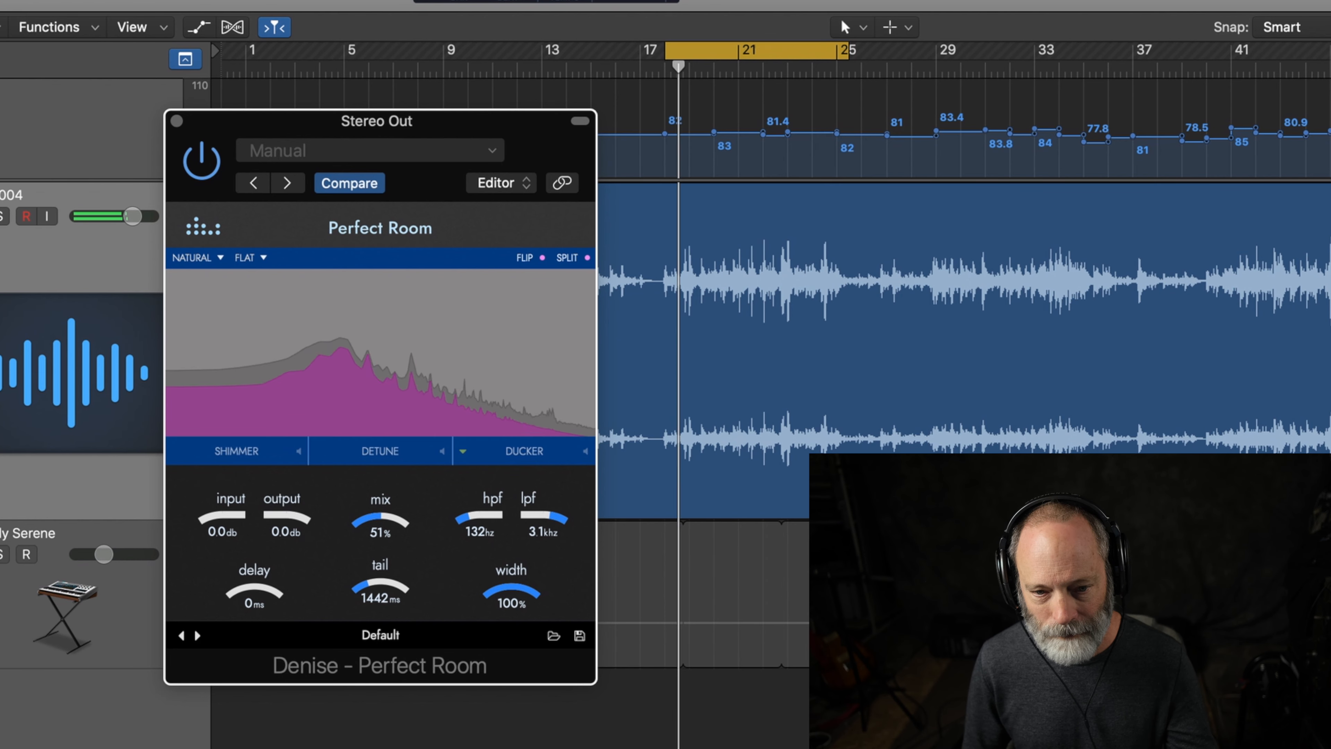
Set the reverb mix to 58% and the tail to 2556 ms while auditioning the Natural room on the loop
drag(380, 520, 381, 563)
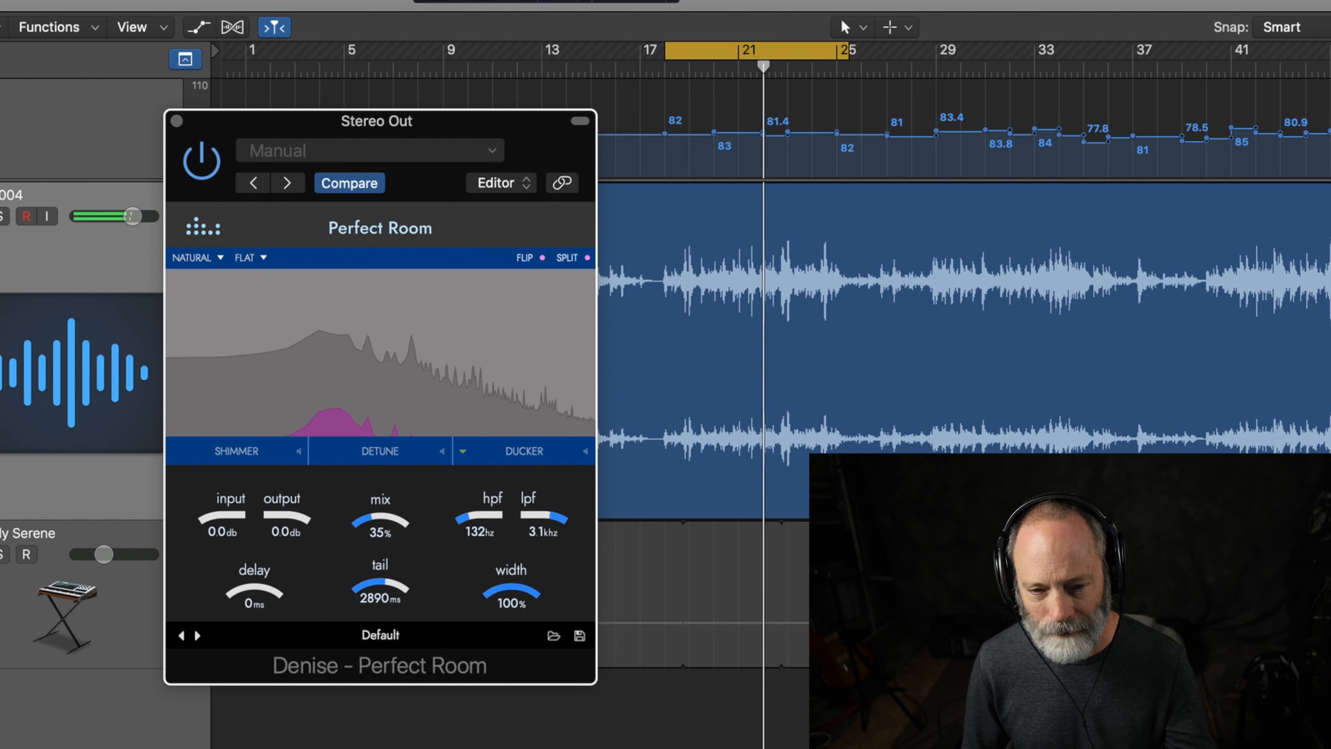
mouse_move(381, 525)
mouse_down()
mouse_move(380, 425)
mouse_move(381, 516)
mouse_up()
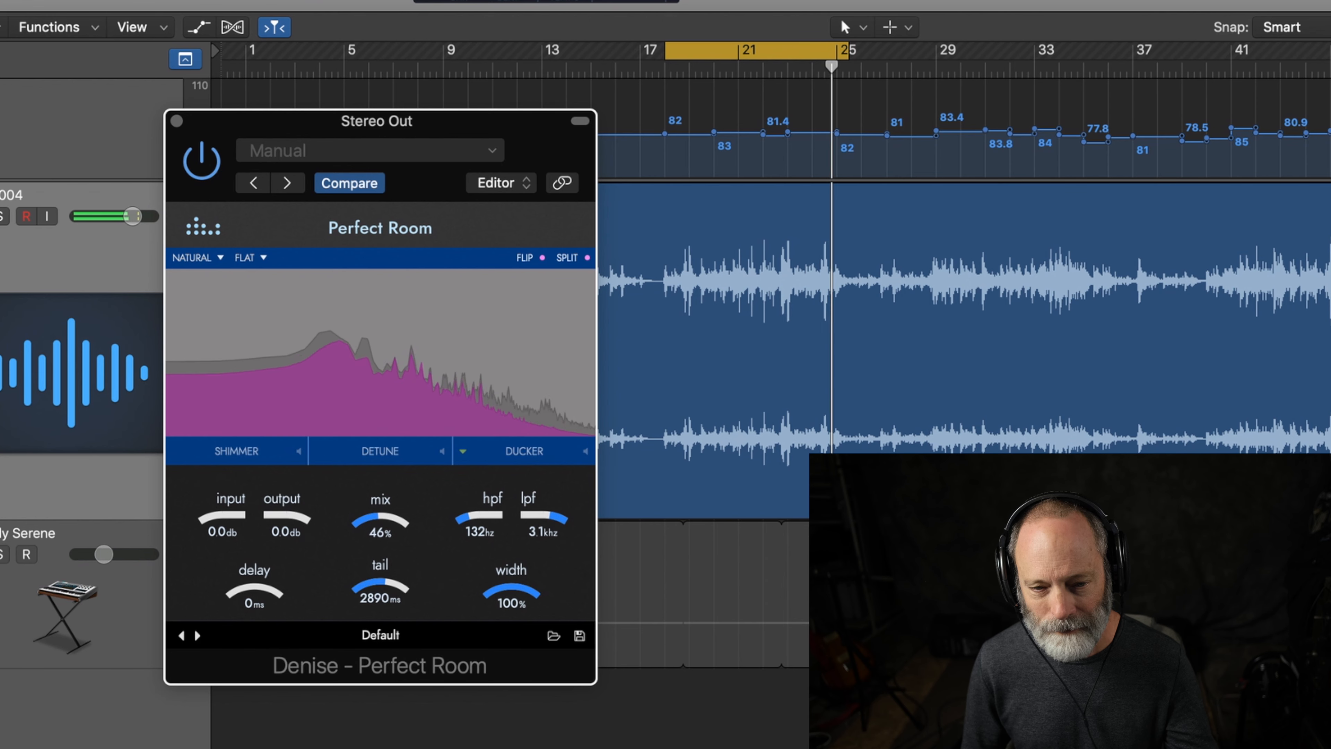
drag(380, 520, 381, 524)
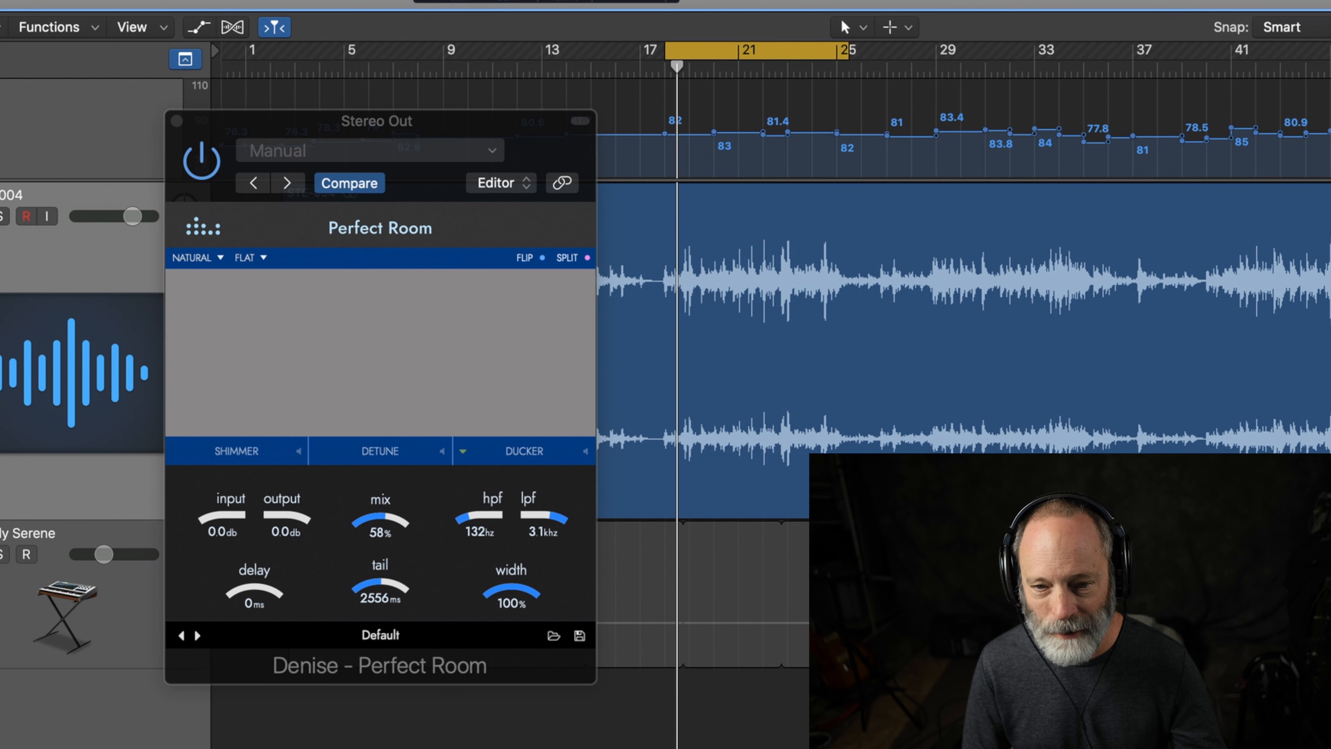
key(space)
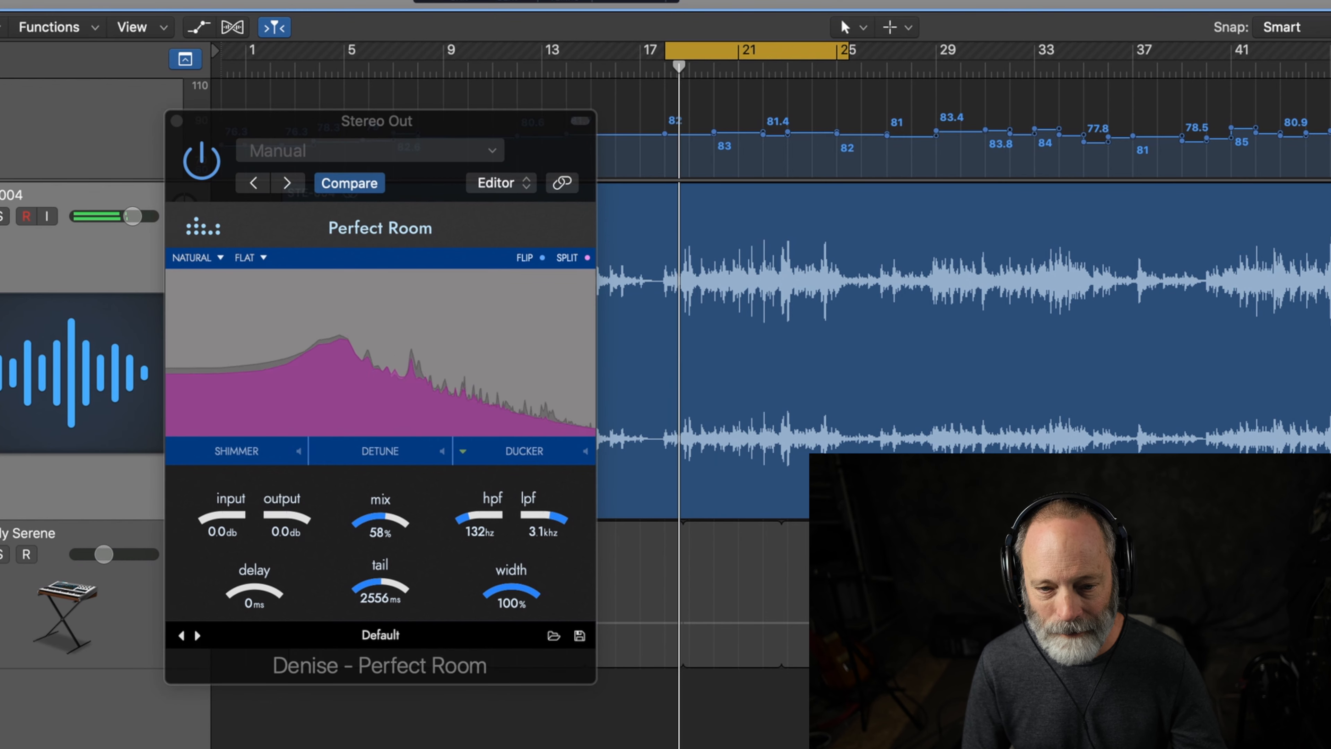
key(space)
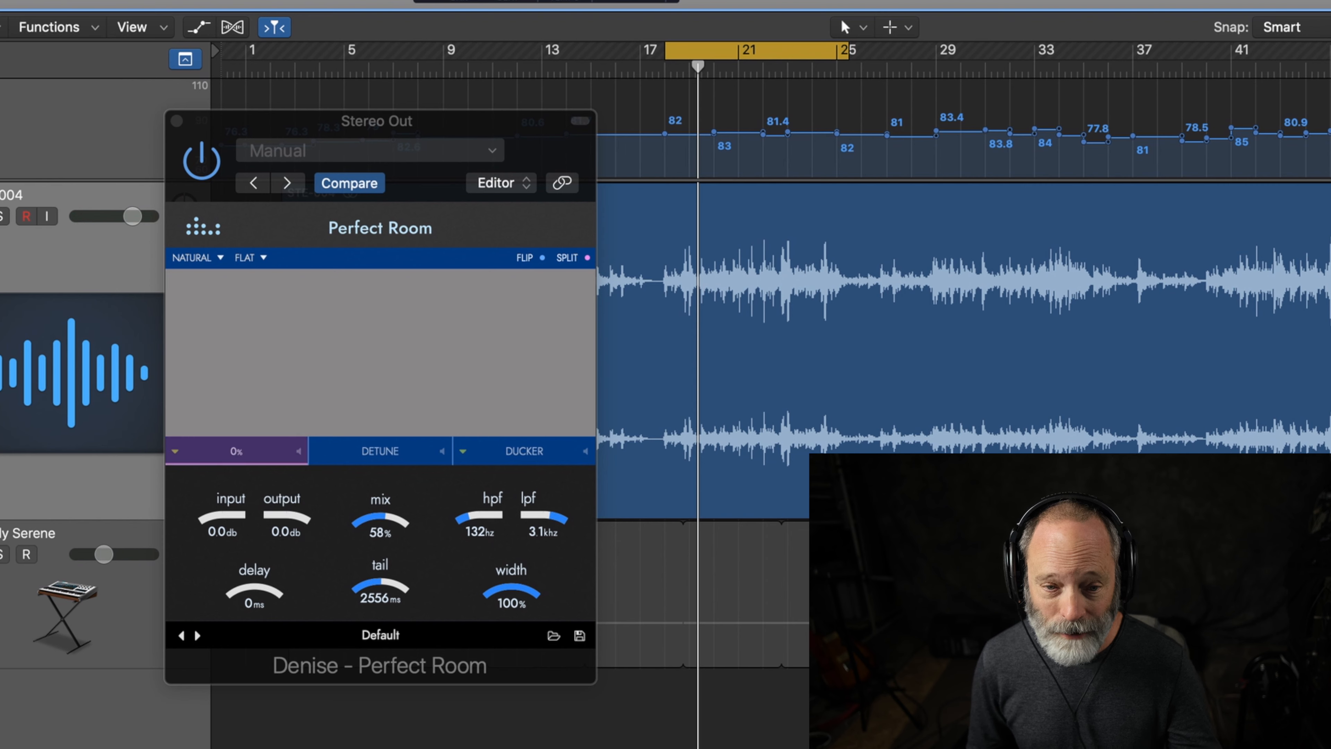
Open the Shimmer settings, enable Shimmer, and raise its amount to about half while playing the loop
click(175, 451)
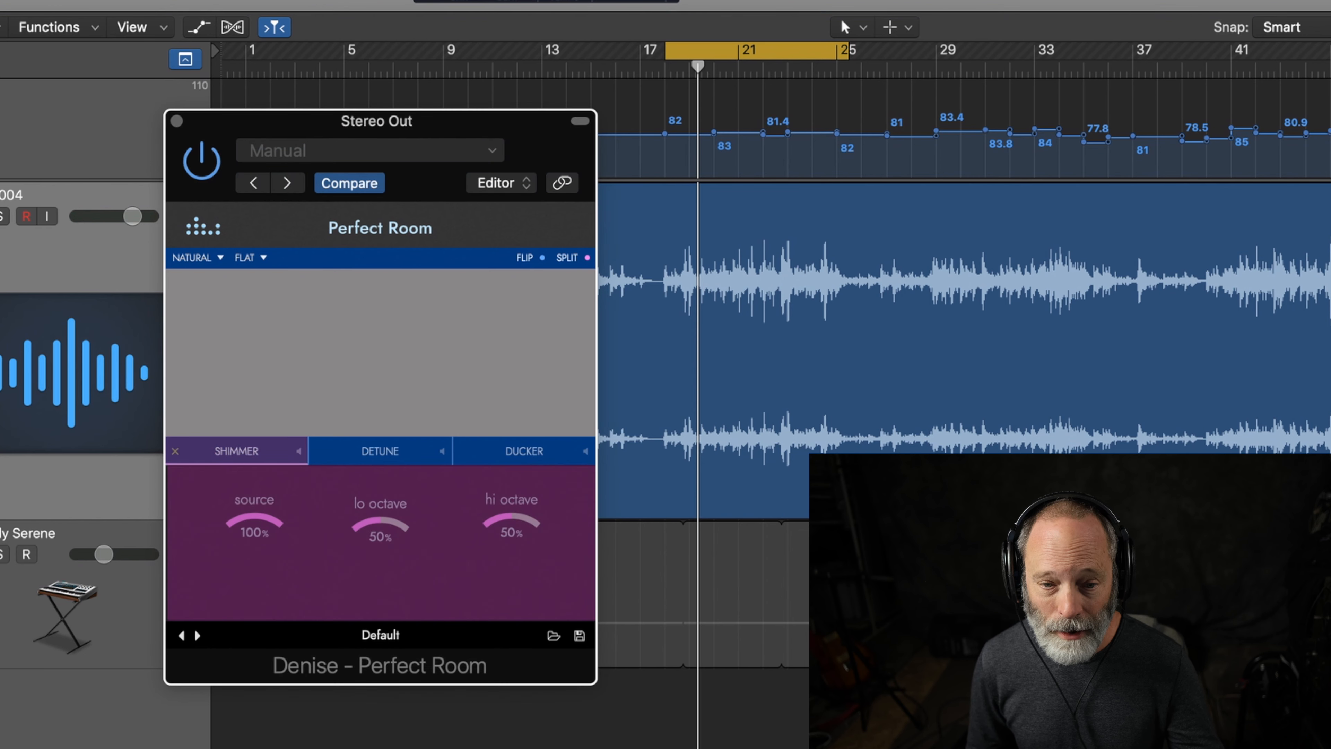
click(299, 451)
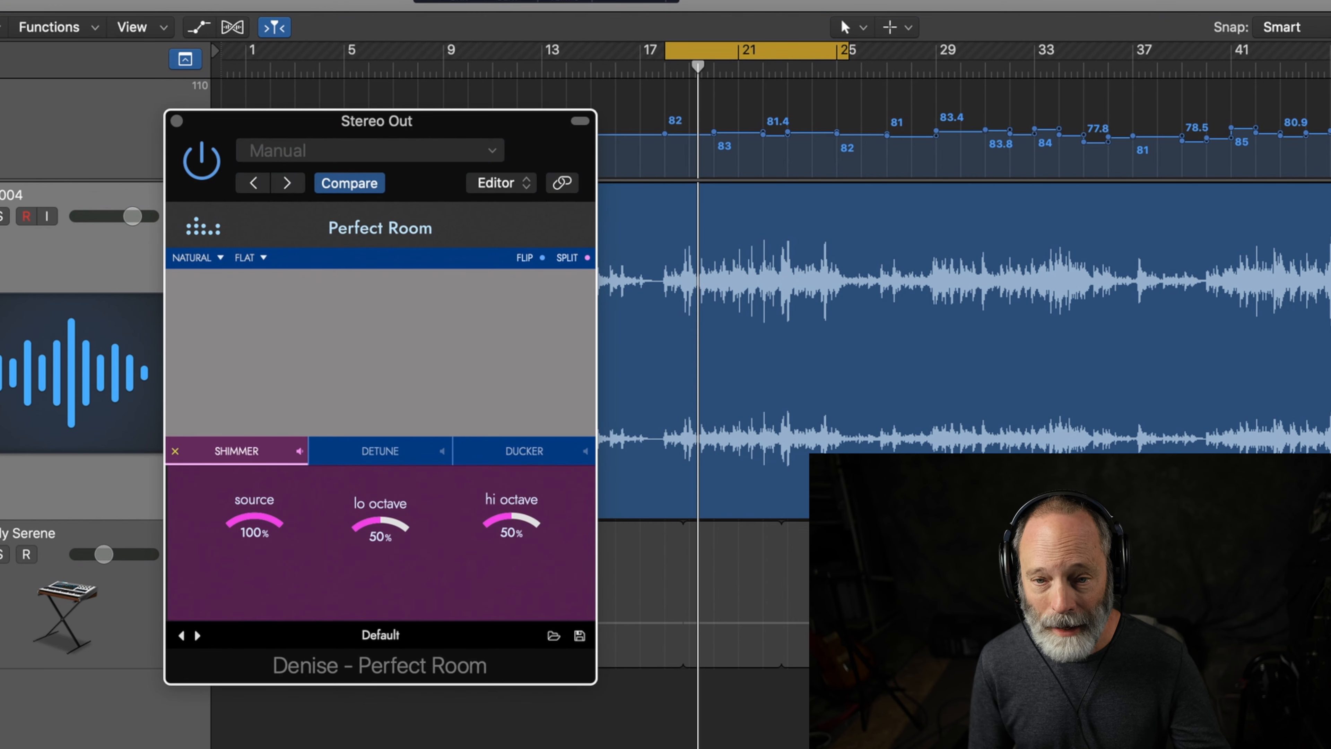
key(comma)
key(comma)
key(space)
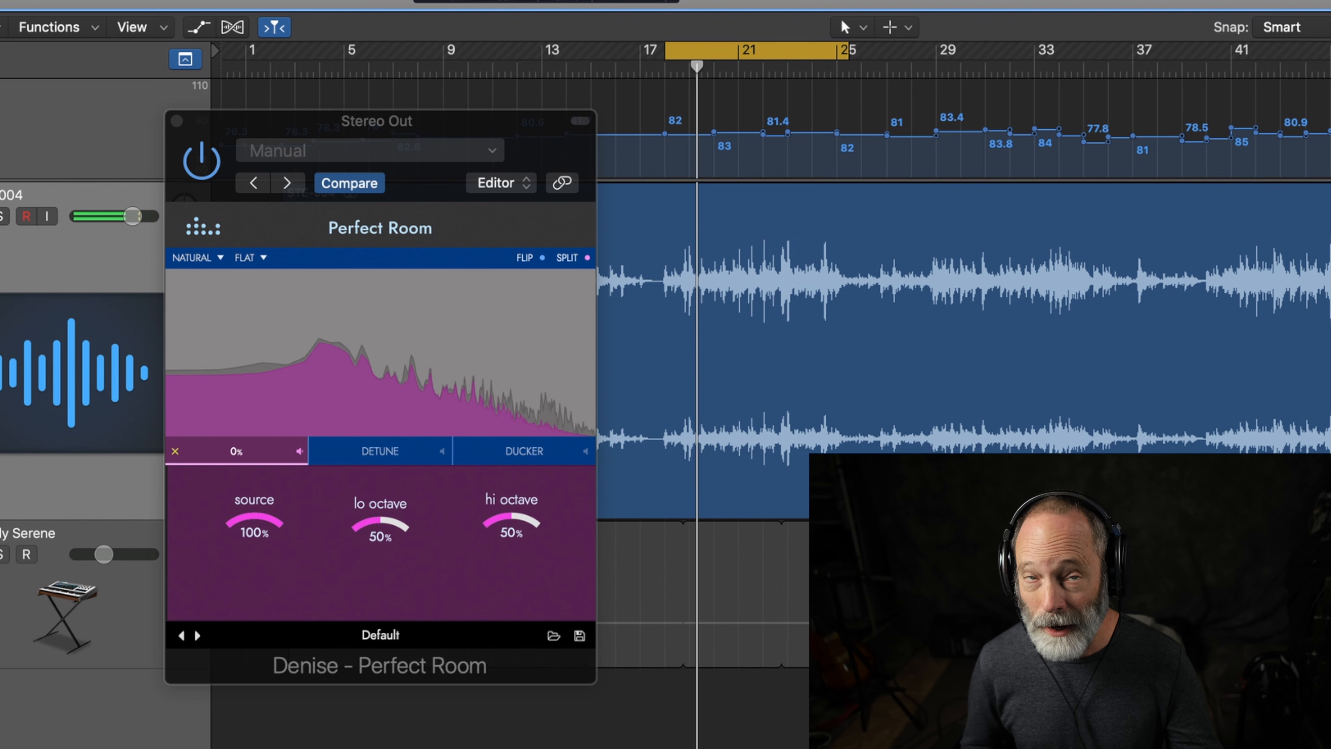
drag(236, 451, 303, 450)
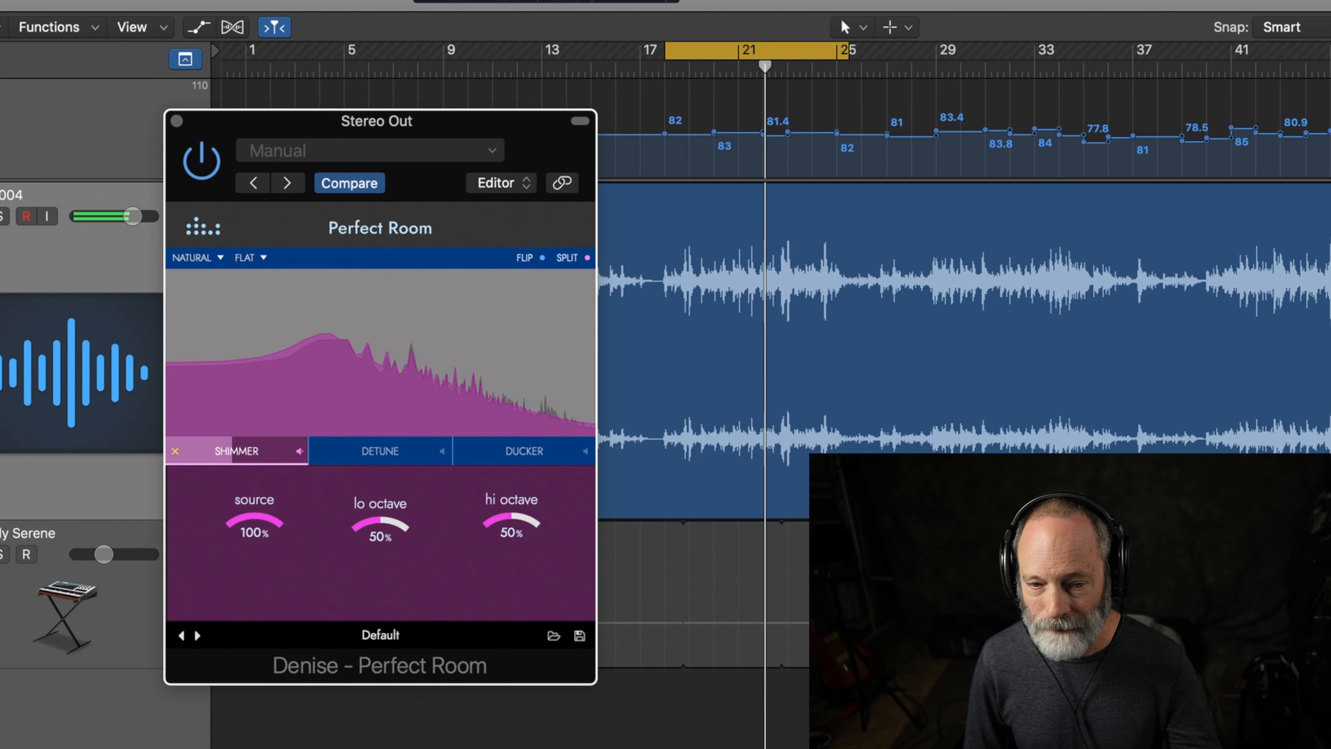
Set the Shimmer source to 37%, lo octave to 24% and hi octave to 52%, and raise the Shimmer amount slightly
drag(254, 522, 254, 587)
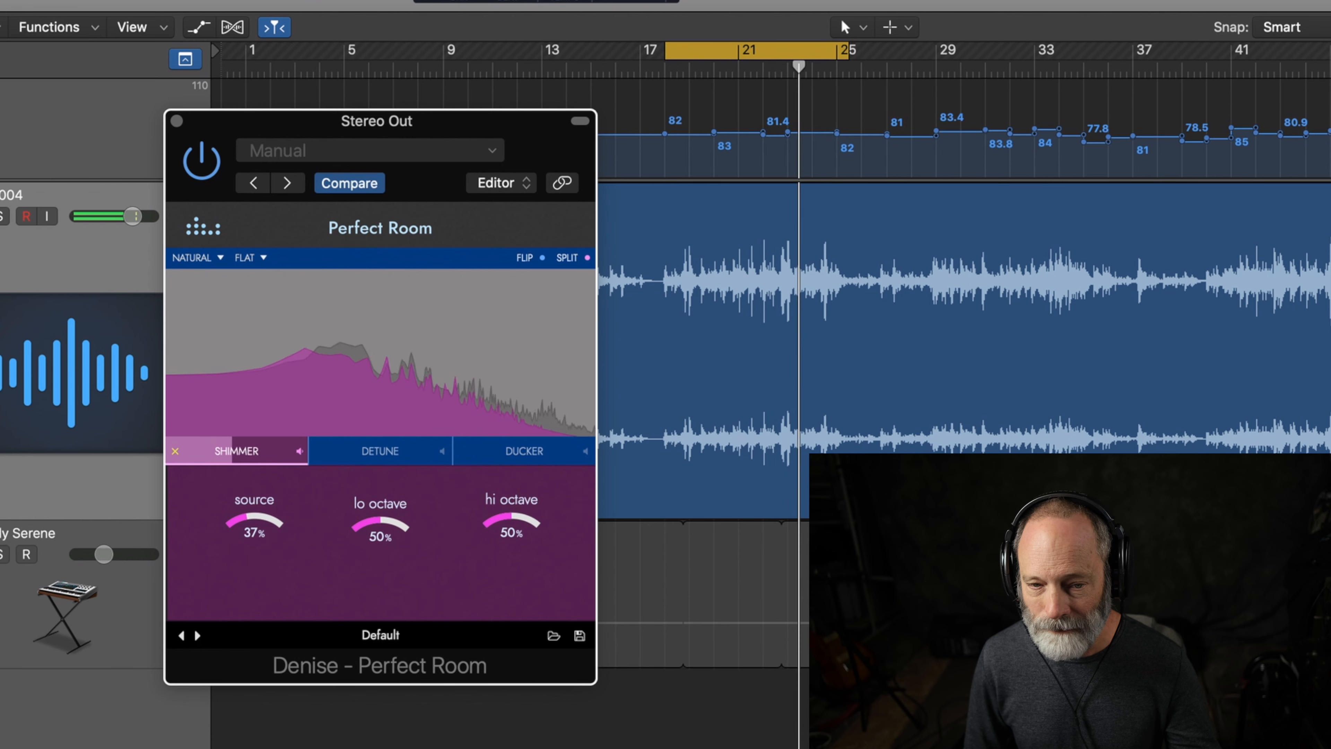
mouse_move(233, 451)
mouse_down()
mouse_move(271, 451)
mouse_move(247, 451)
mouse_up()
drag(380, 525, 380, 551)
drag(511, 524, 511, 522)
mouse_move(236, 451)
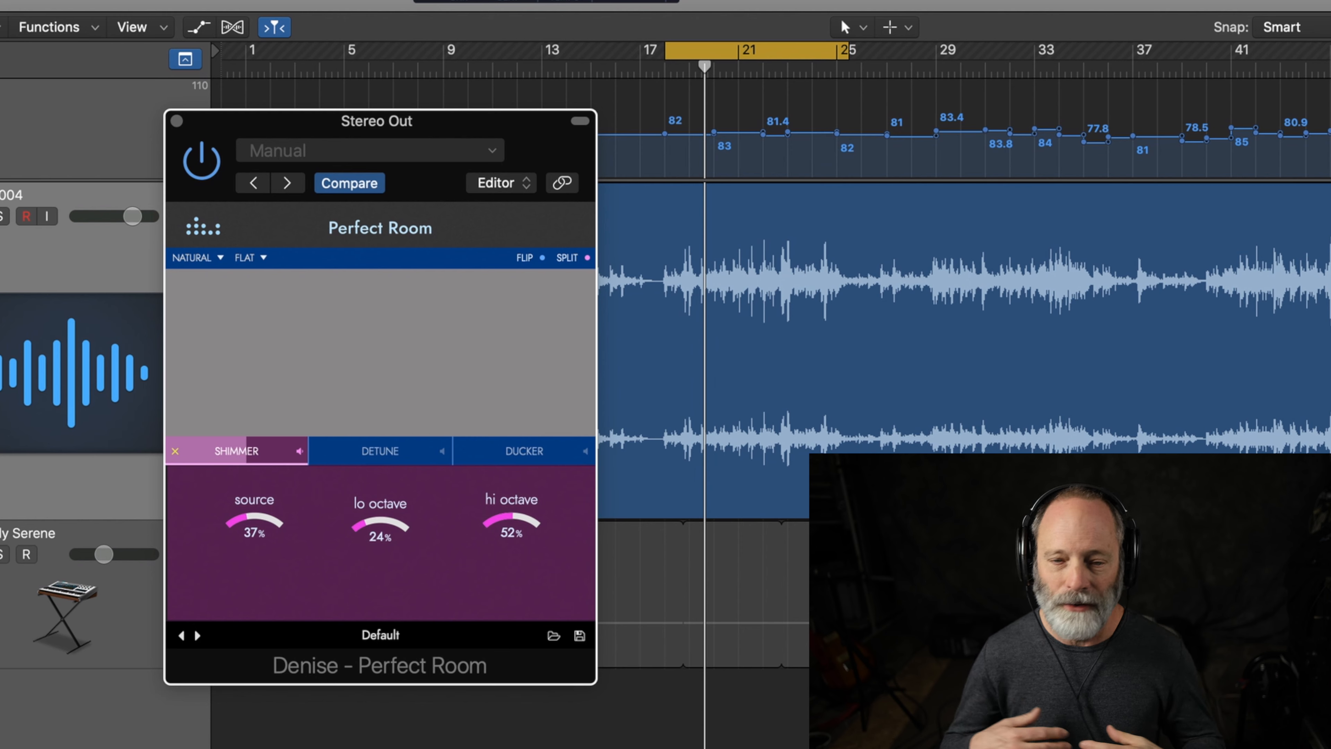
Try the Triangle room shape and set the shape to Square with Shimmer active
click(198, 258)
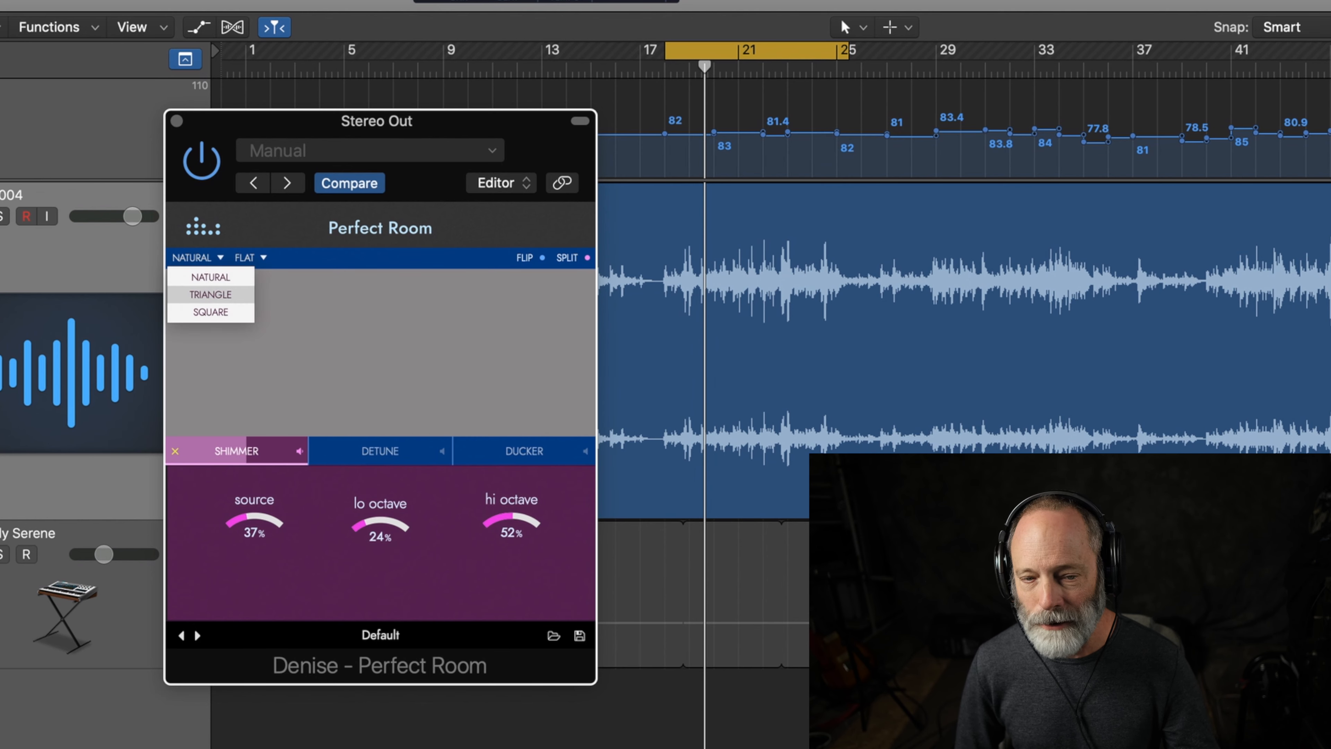
click(210, 294)
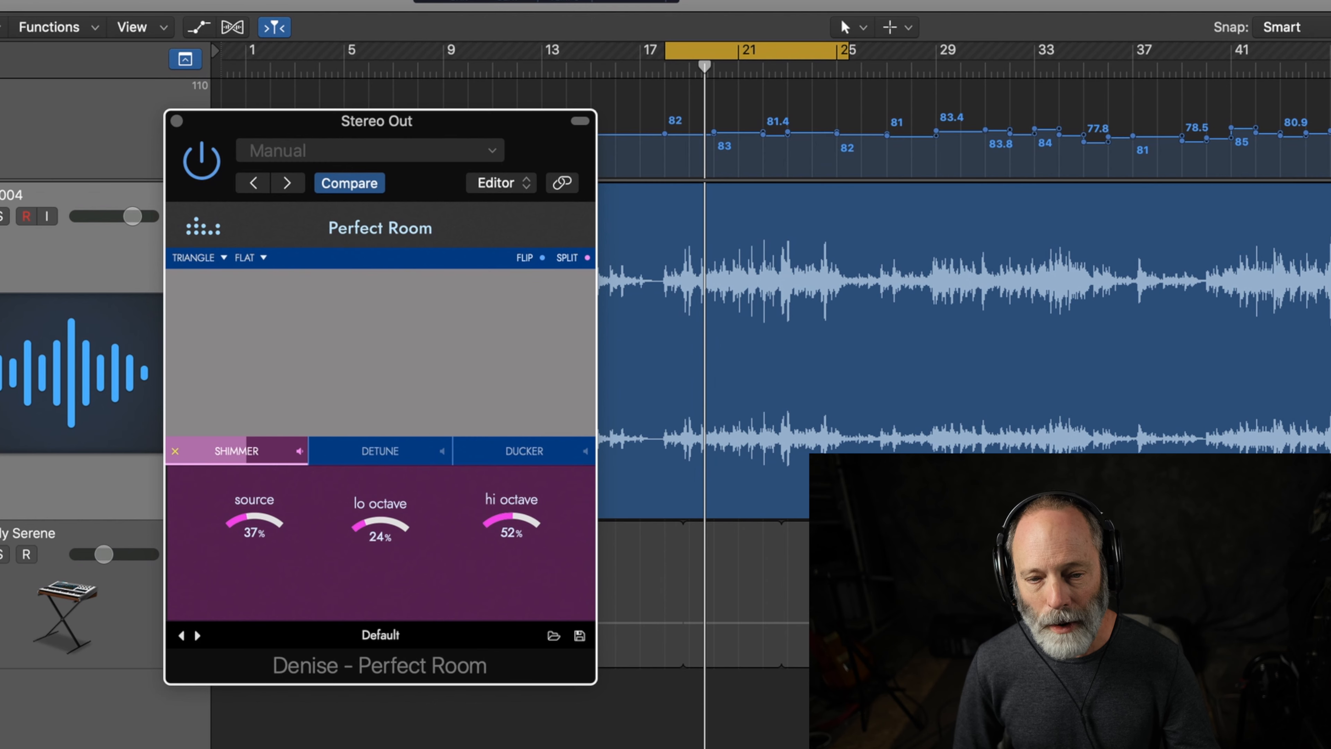
click(199, 258)
click(210, 311)
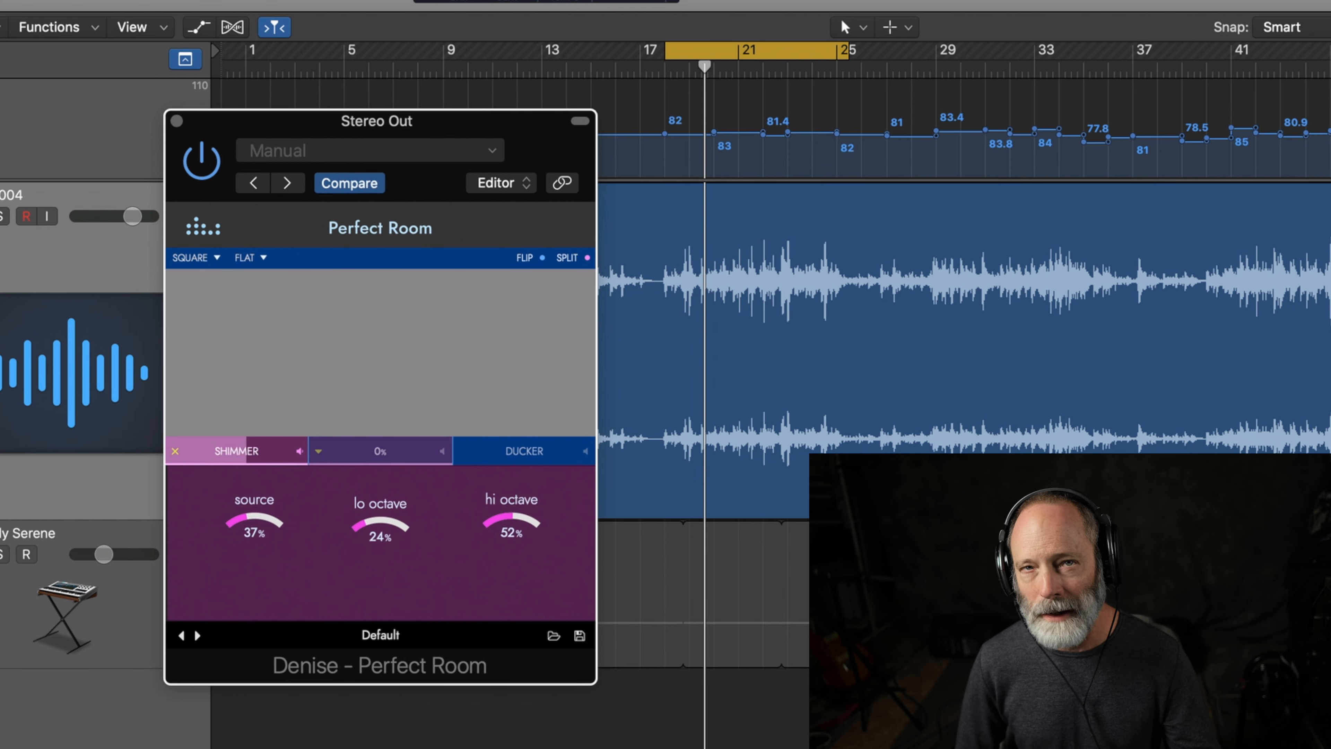